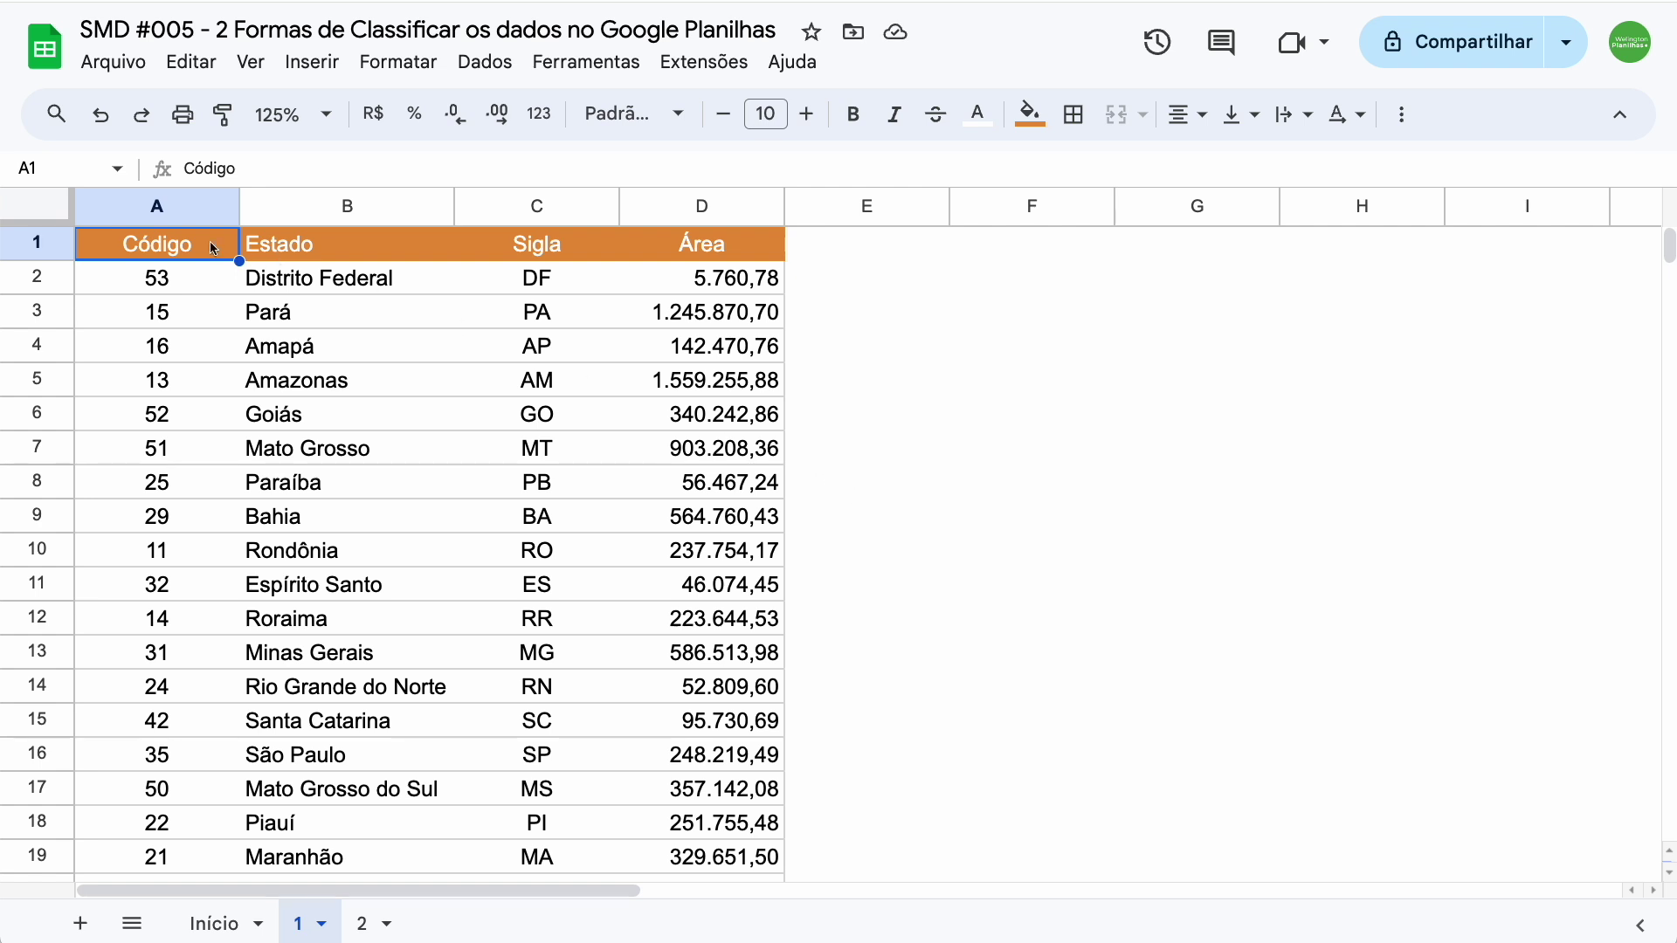
- Select B1 (Estado) and sort sheet 1 A to Z by column B, pushing the header to row 9
left_click(400, 262)
left_click(564, 261)
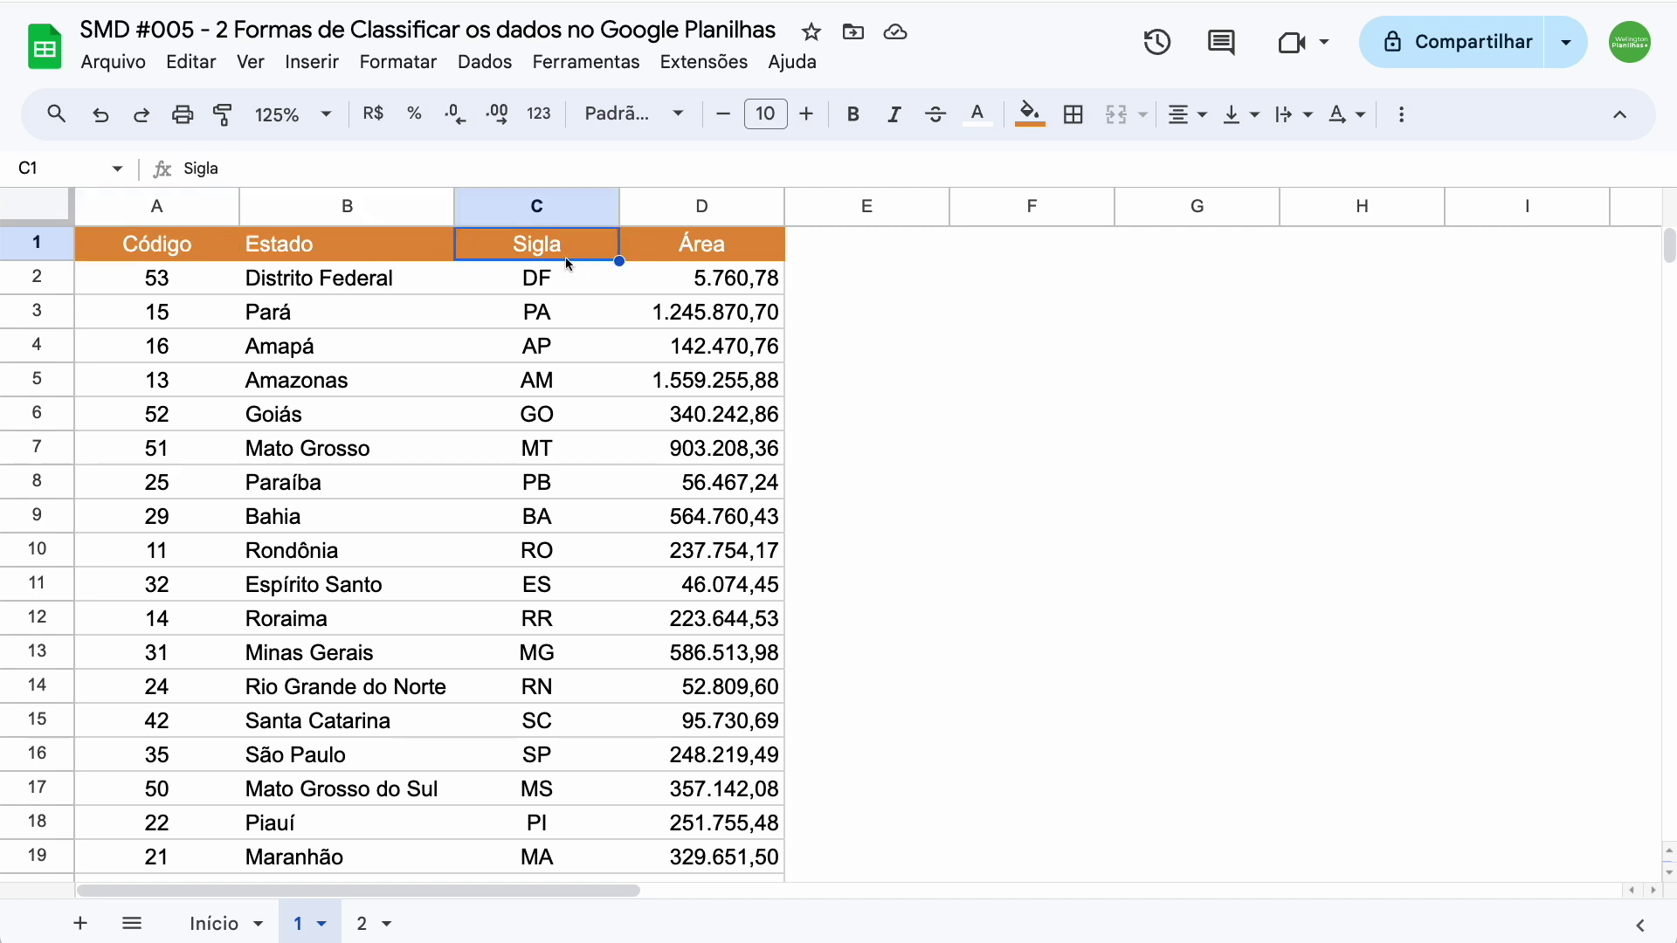
left_click(717, 262)
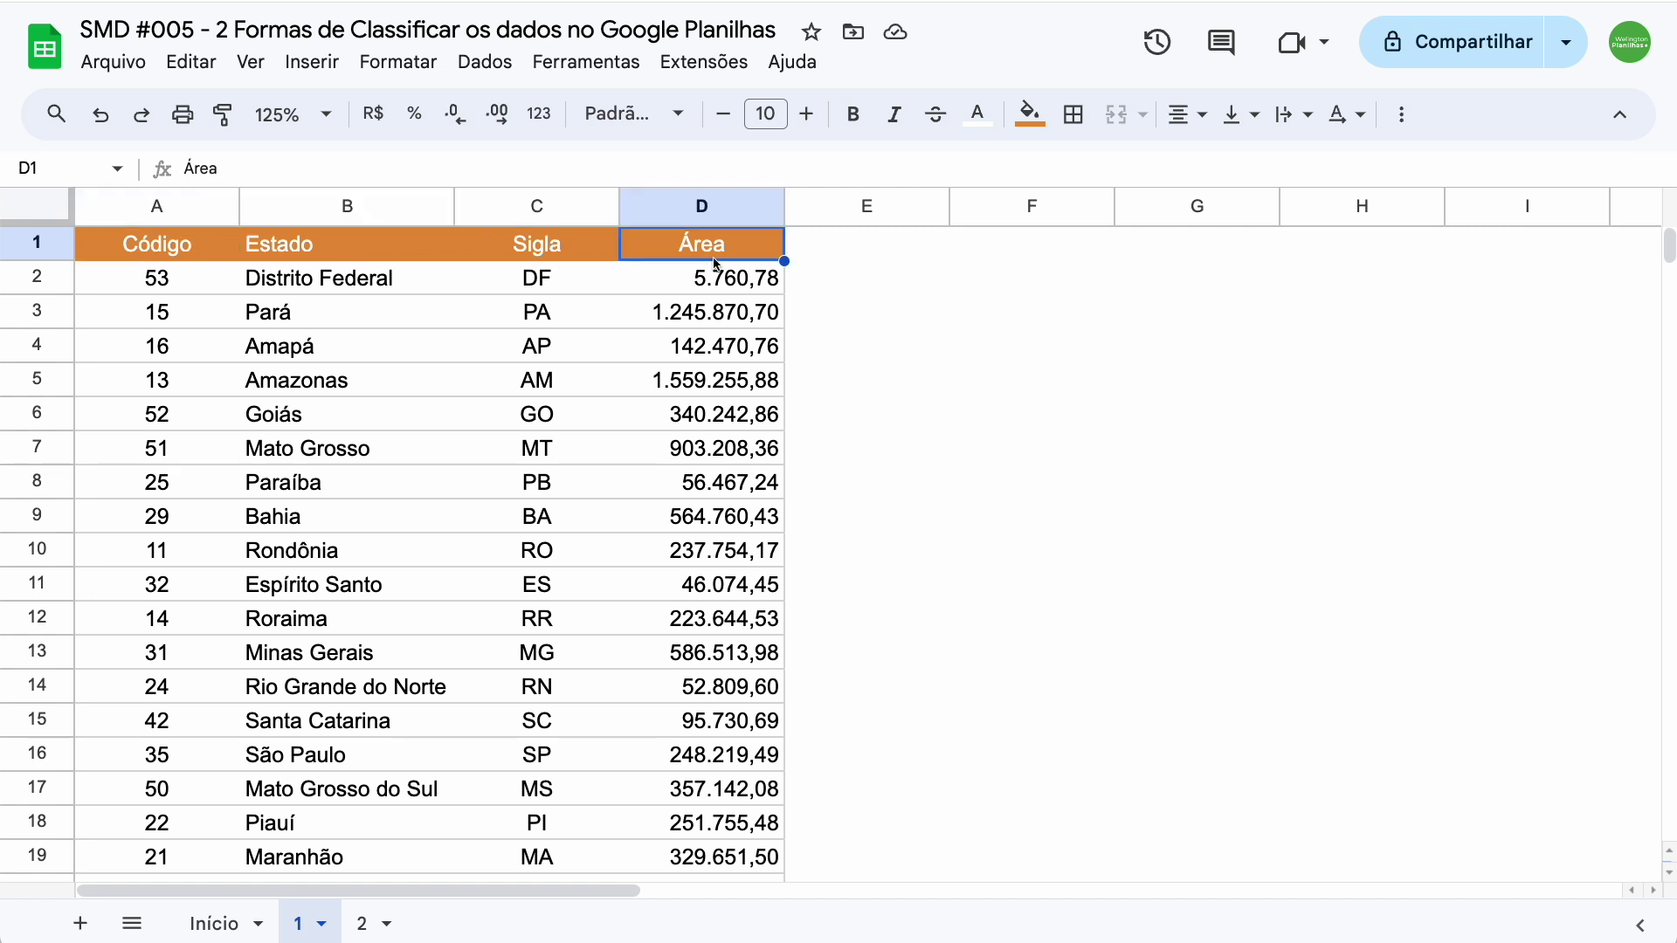
left_click(397, 246)
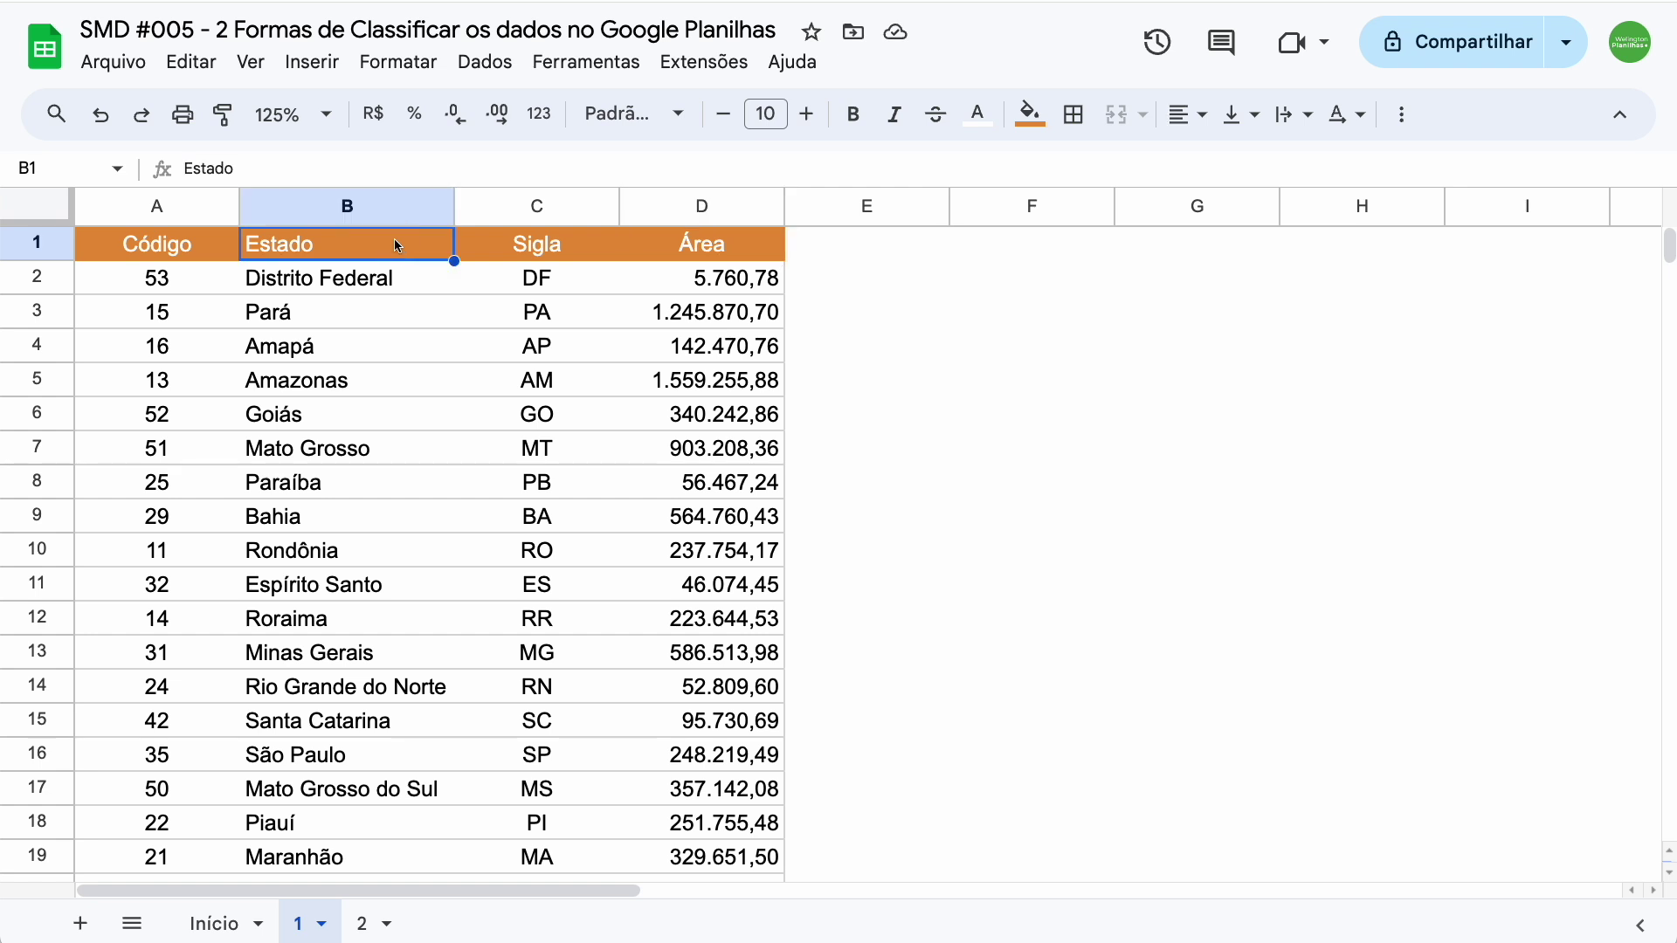
left_click(717, 251)
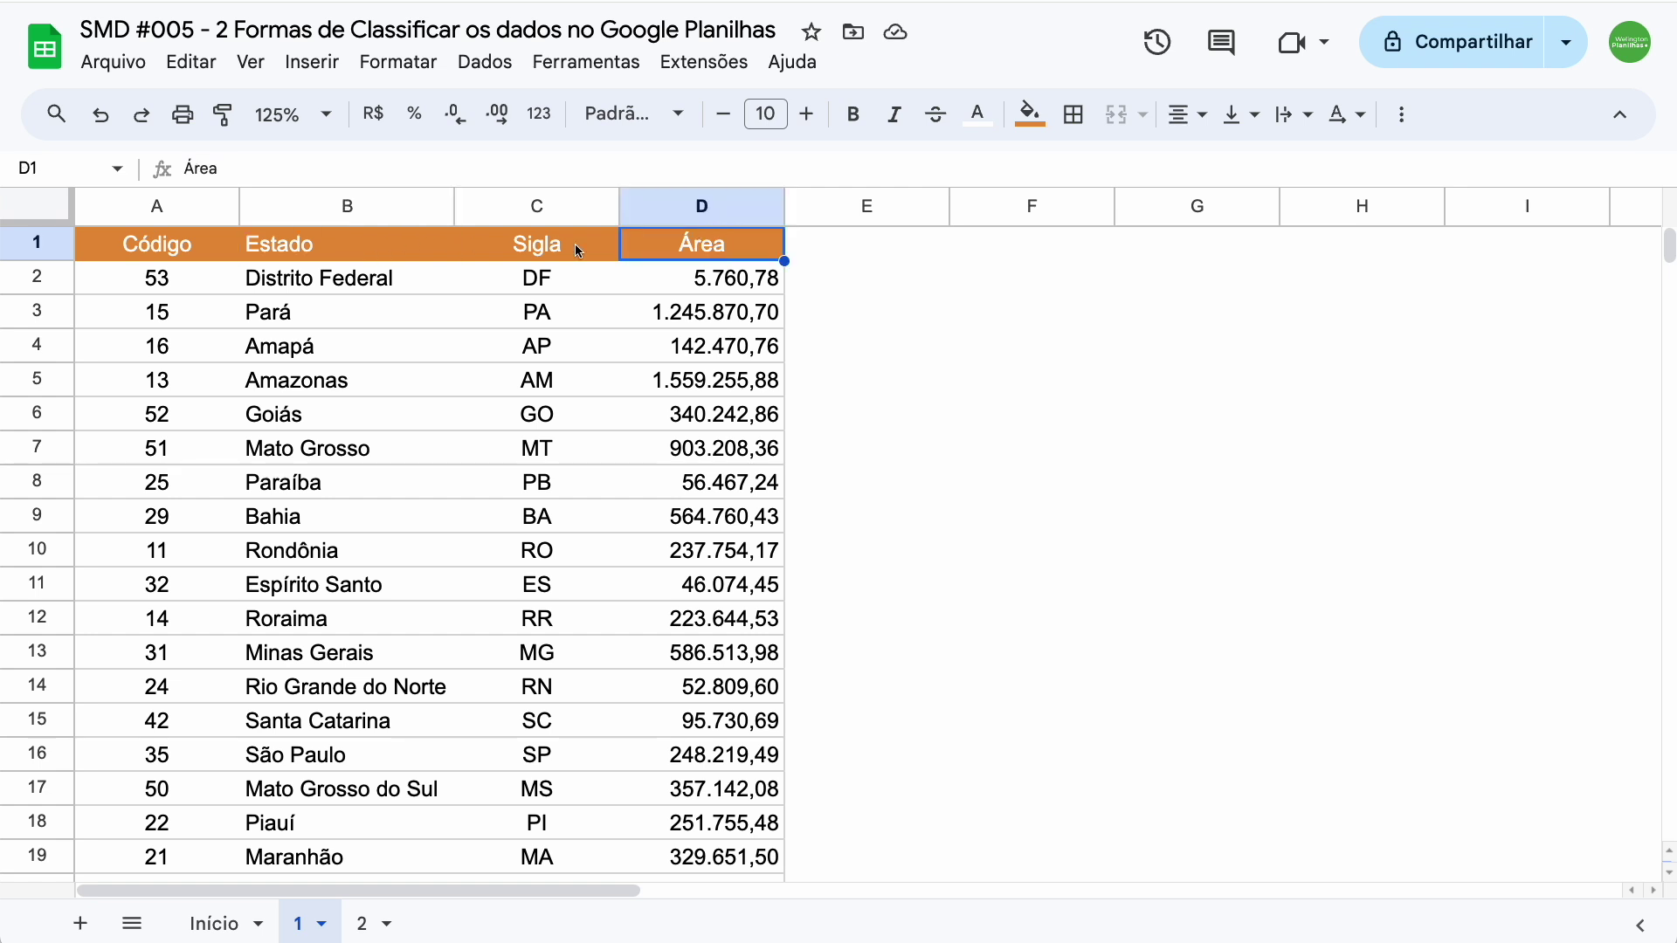
left_click(423, 244)
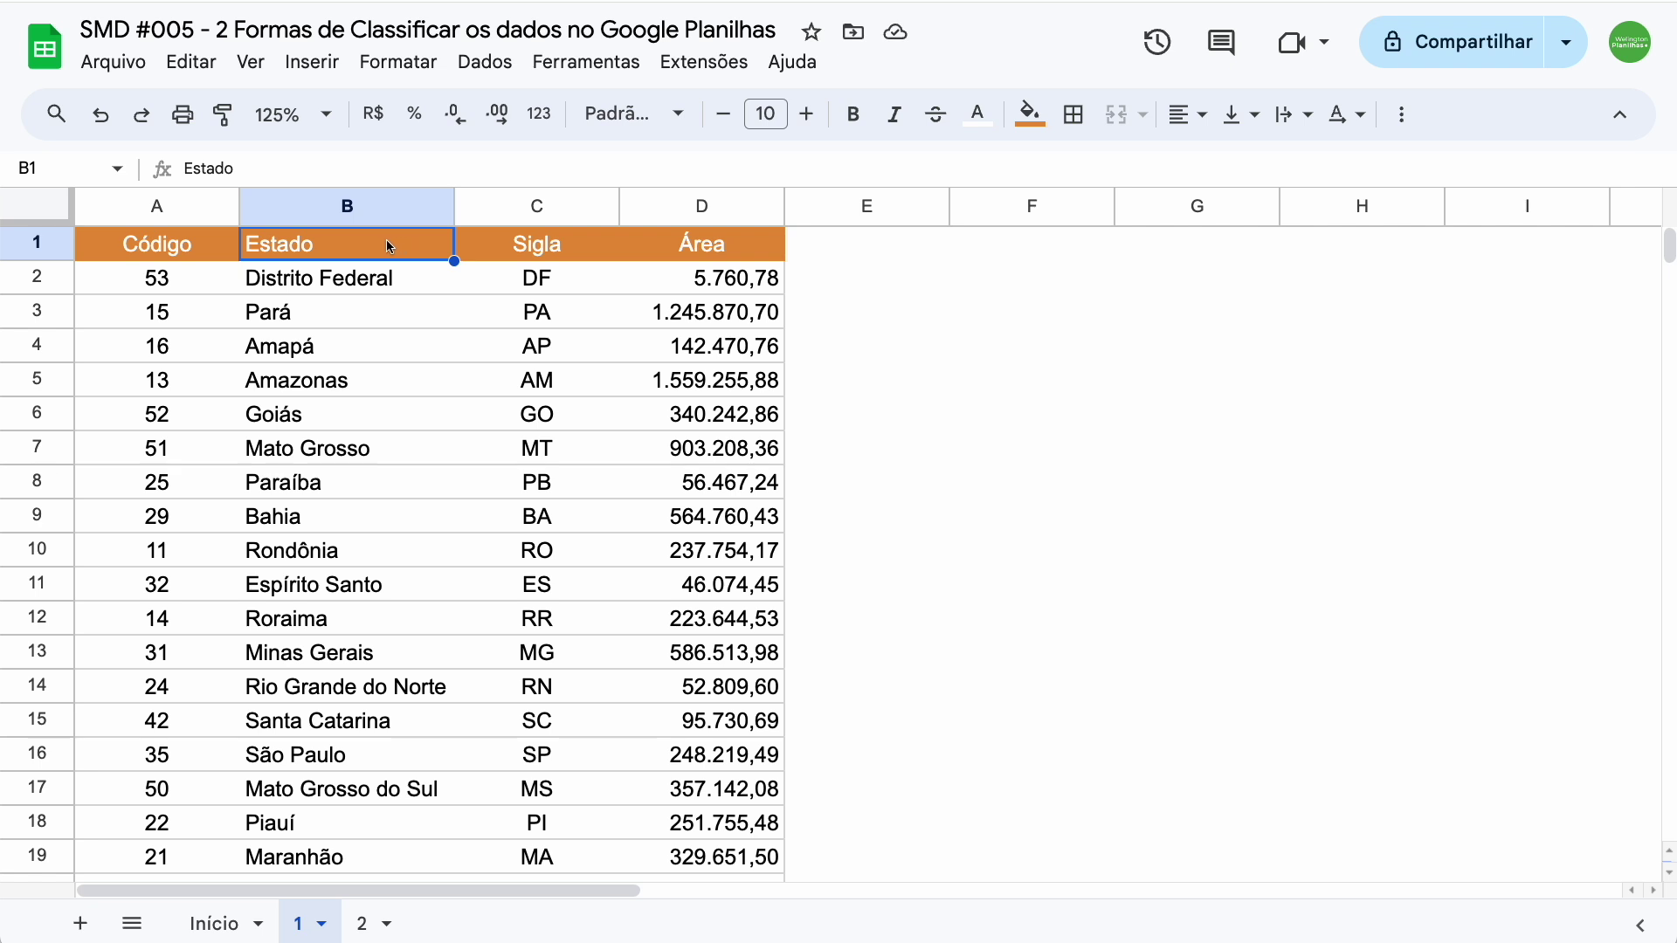
left_click(485, 61)
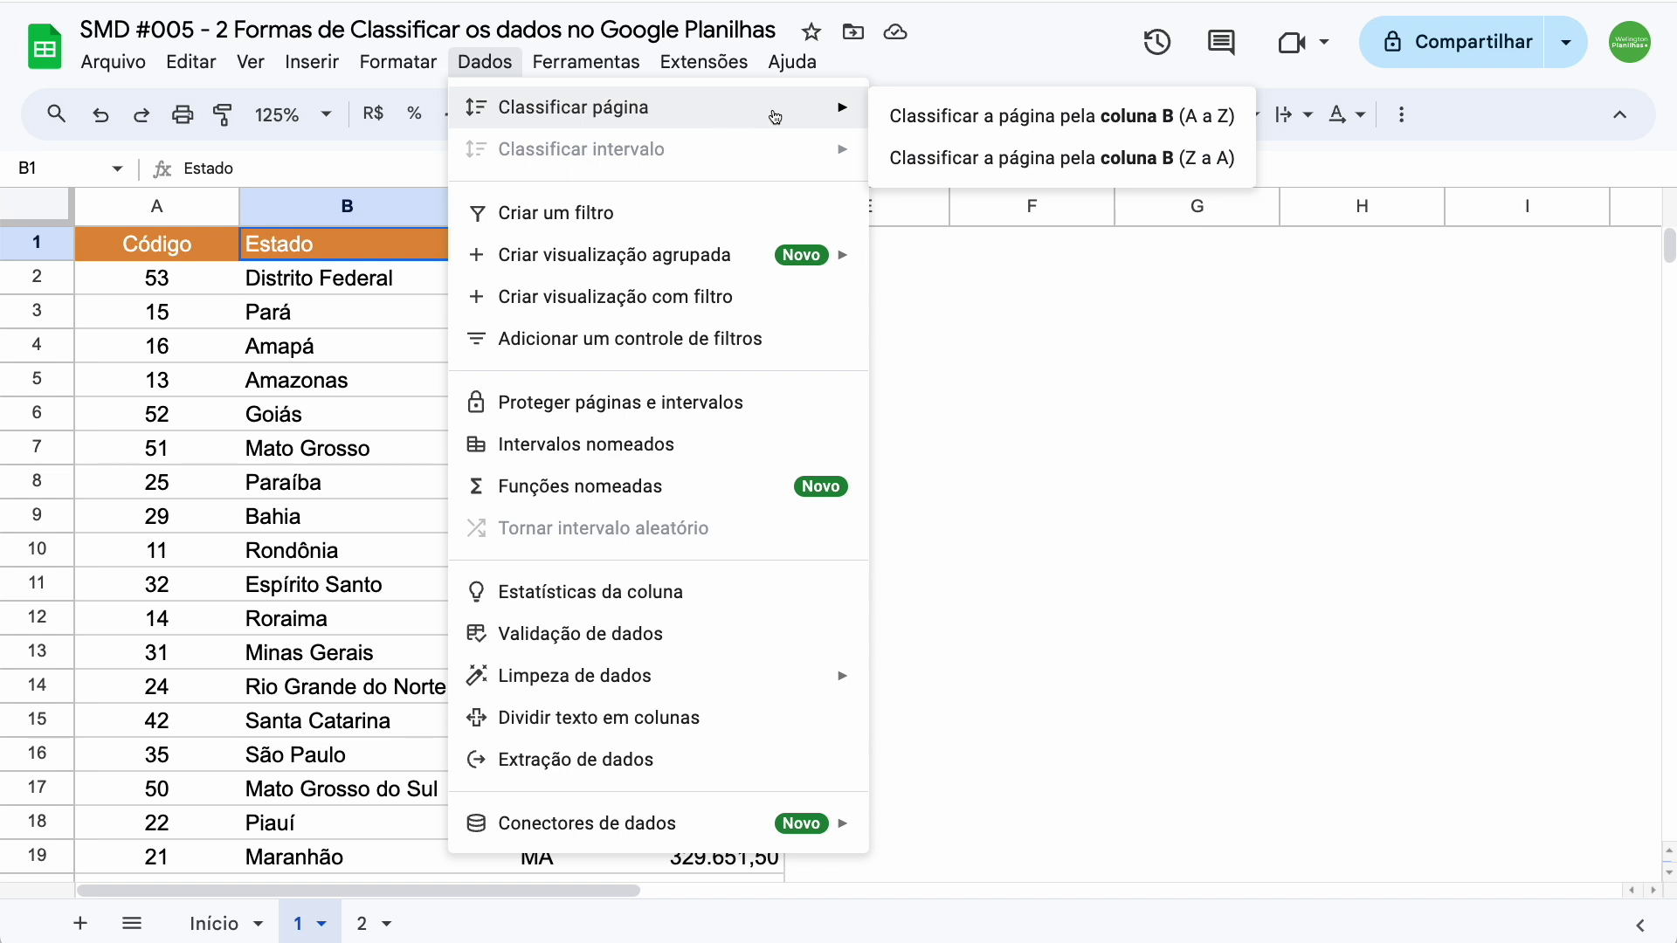
mouse_move(573, 107)
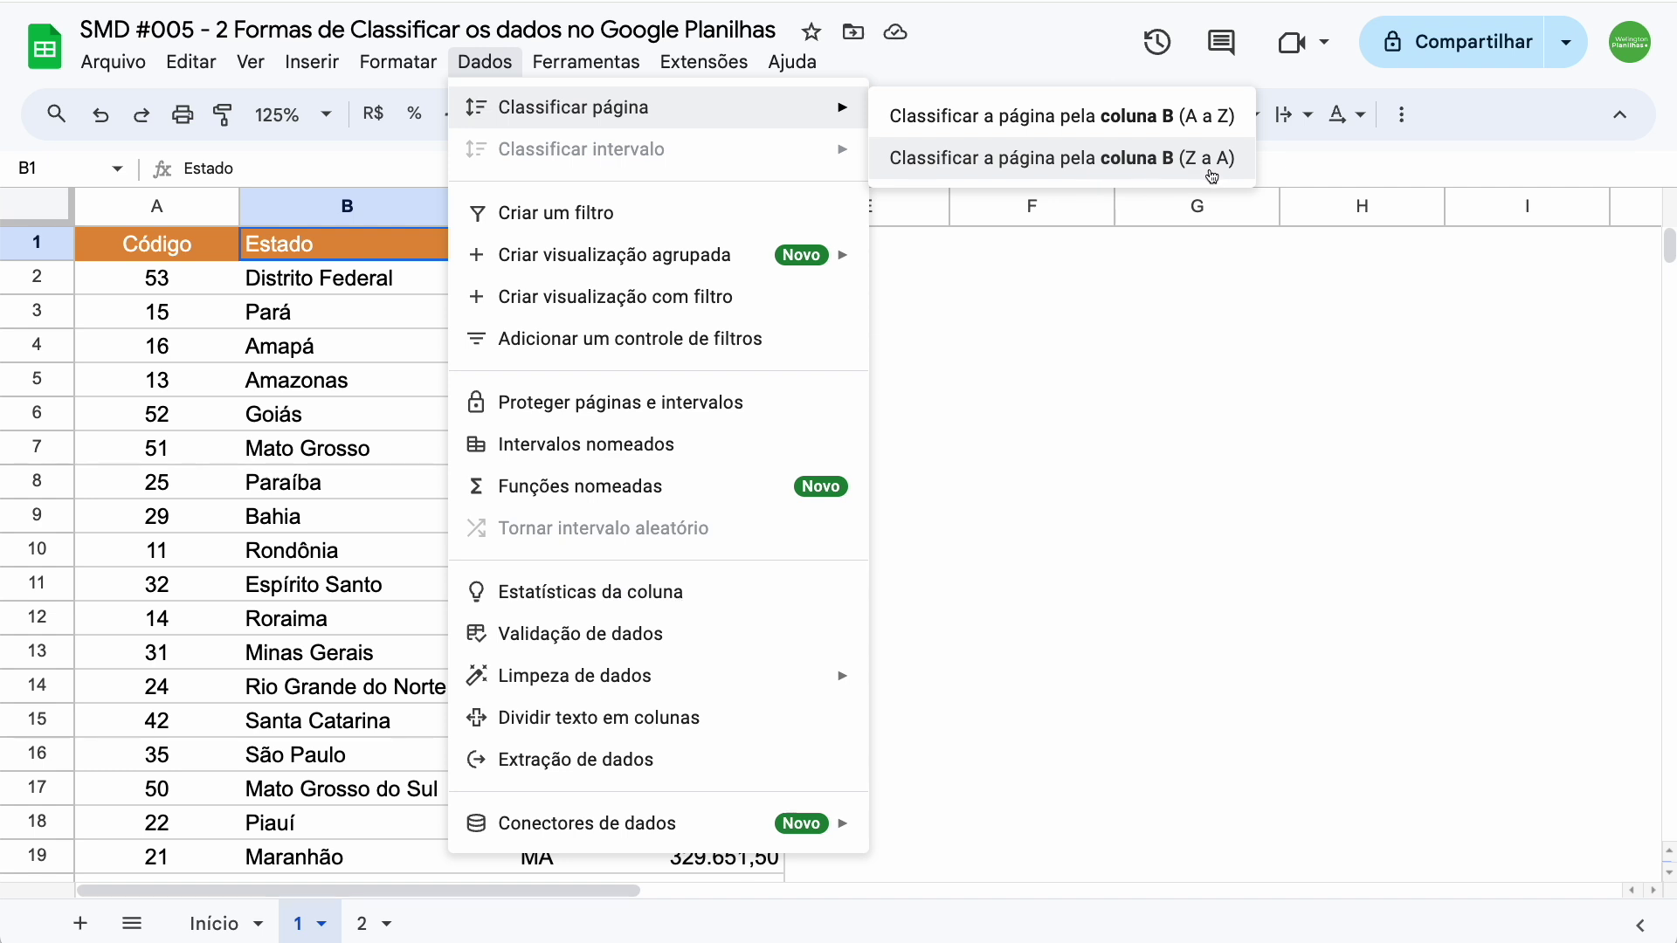
left_click(1128, 118)
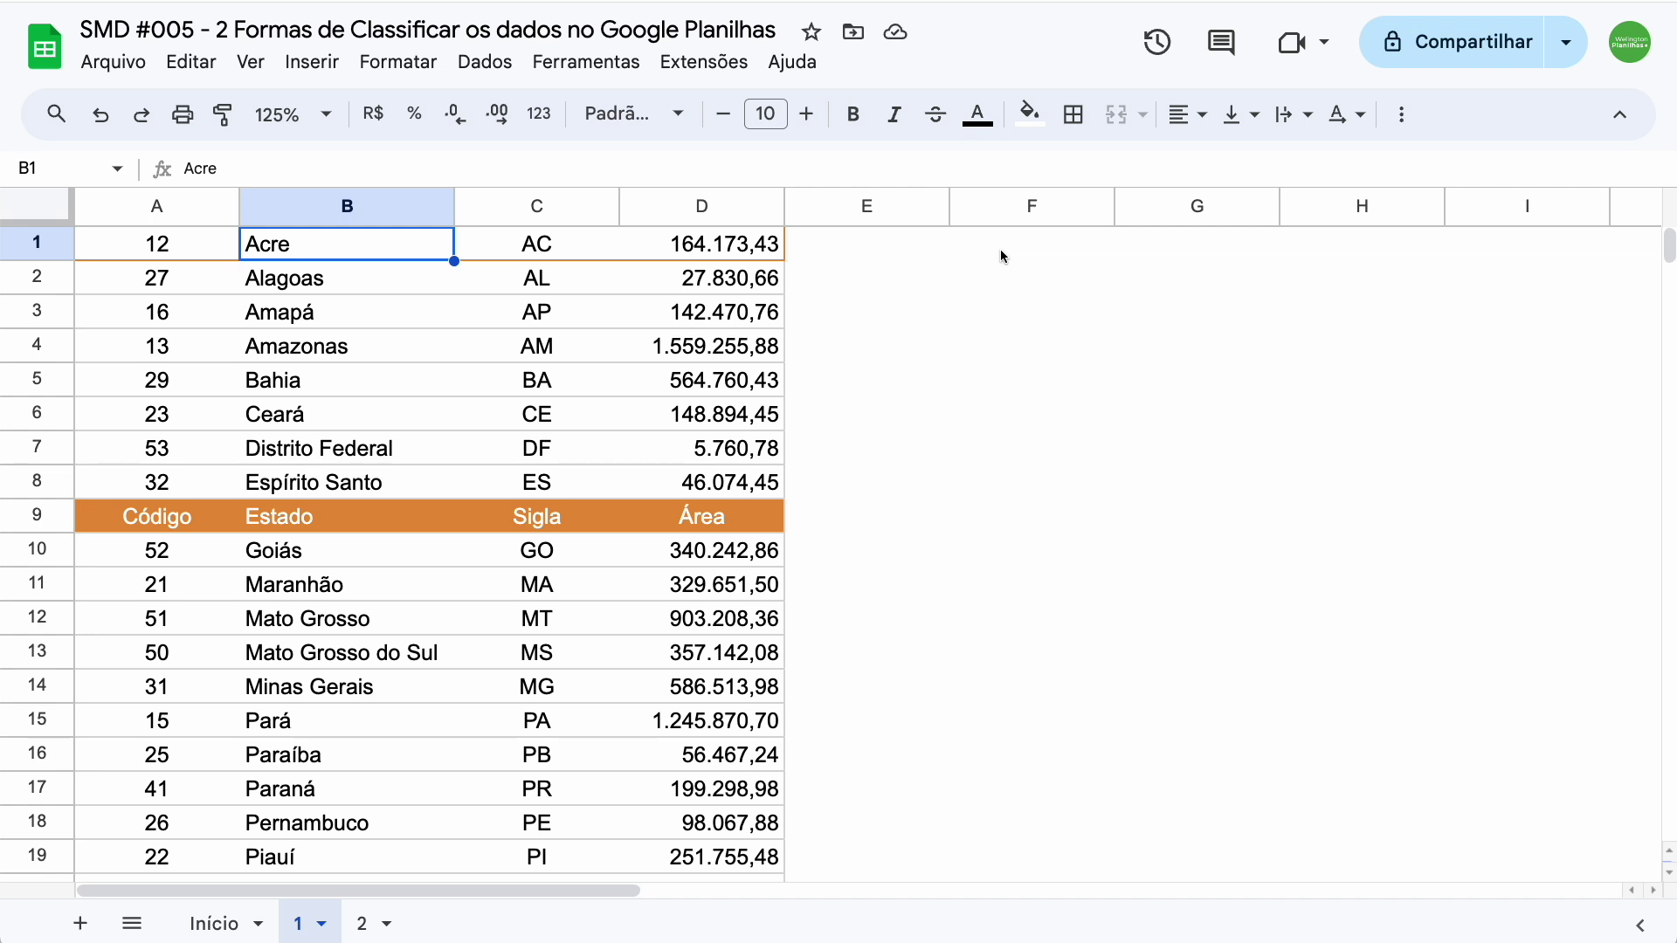
- Undo the column B sort and freeze row 1, scrolling to confirm the header stays put
left_click(99, 119)
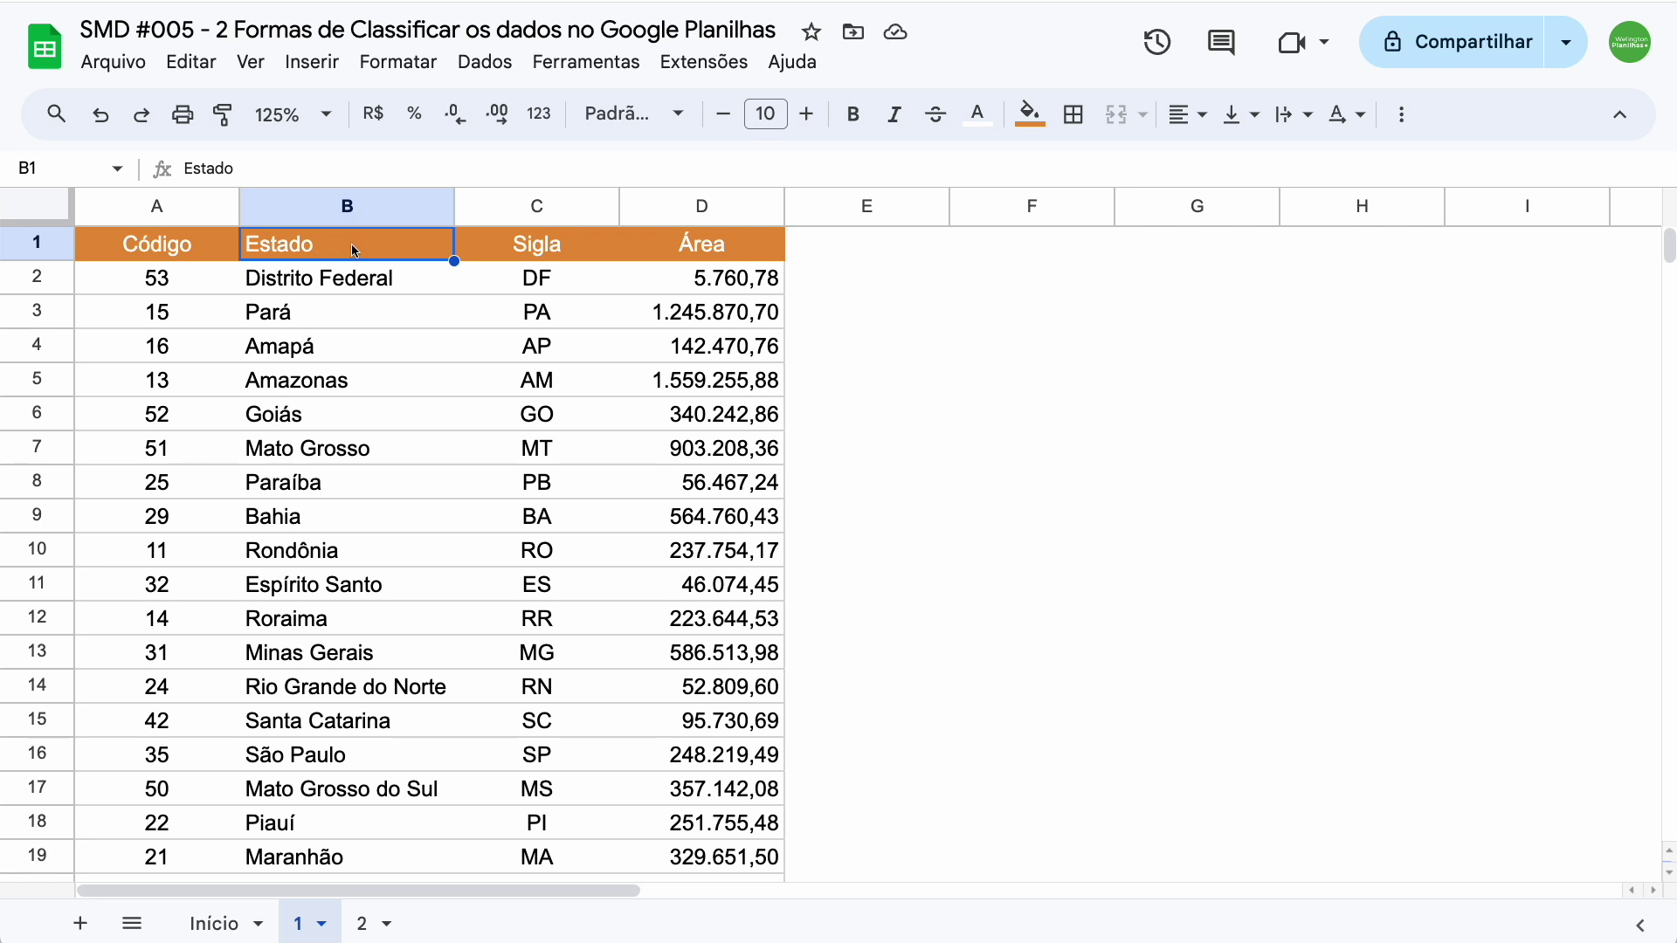
left_click(253, 69)
mouse_move(314, 149)
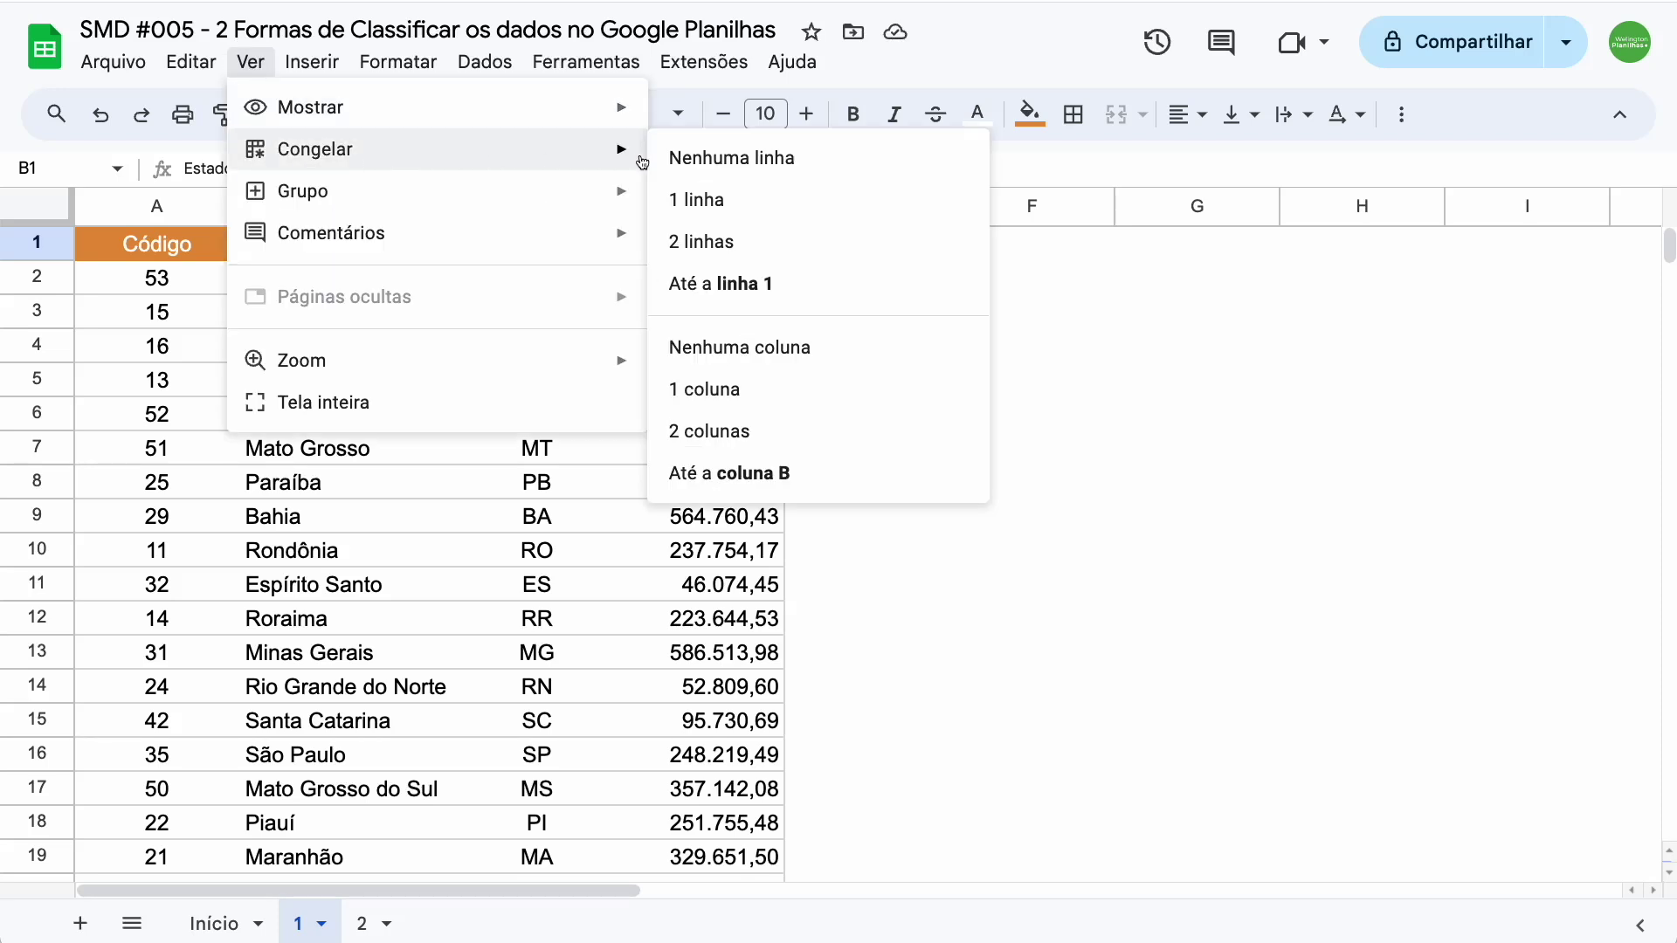
left_click(836, 202)
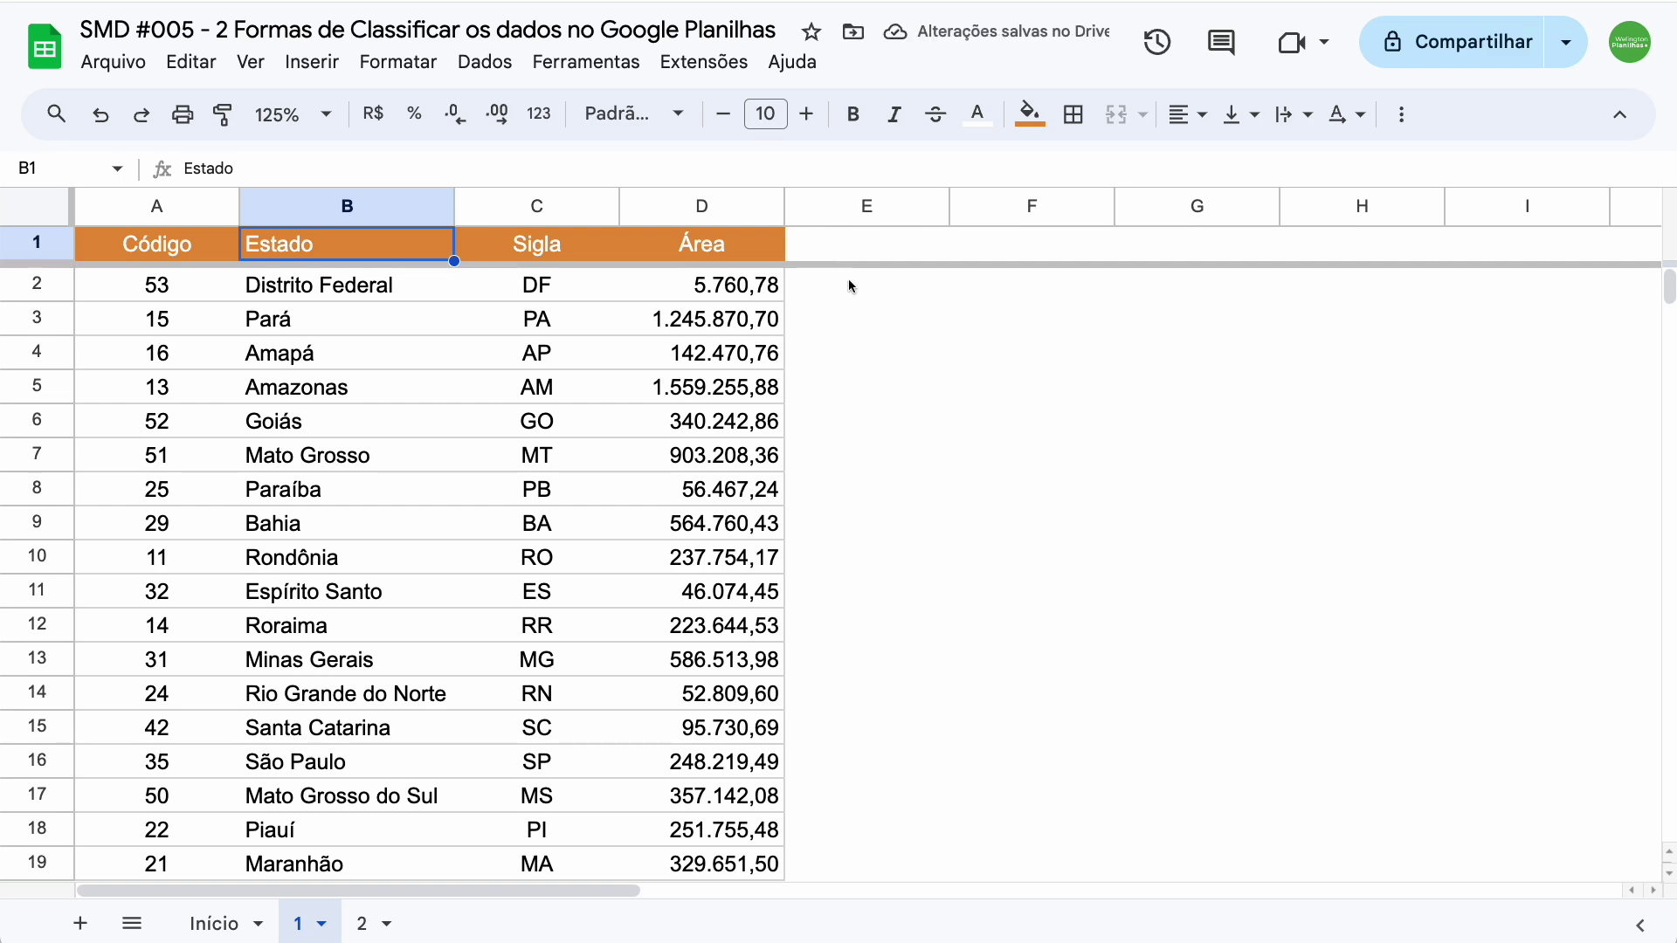
scroll(849, 282, "down", 5)
scroll(849, 281, "down", 3)
scroll(849, 283, "down", 3)
scroll(851, 285, "up", 2)
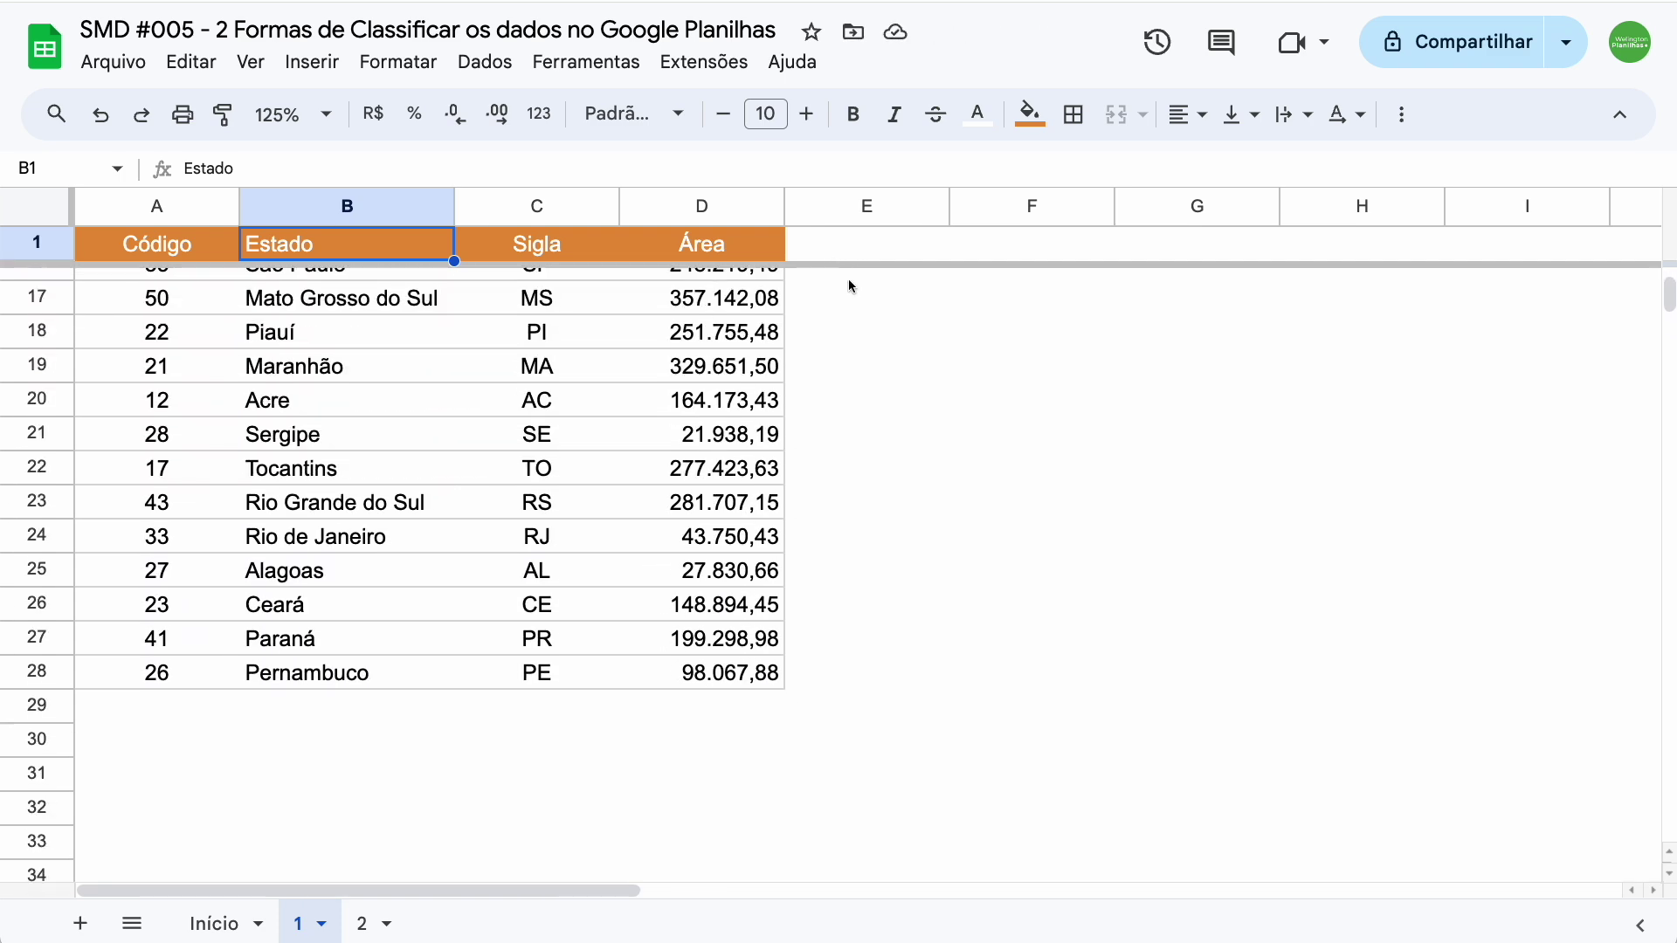
scroll(851, 289, "up", 4)
scroll(851, 293, "up", 1)
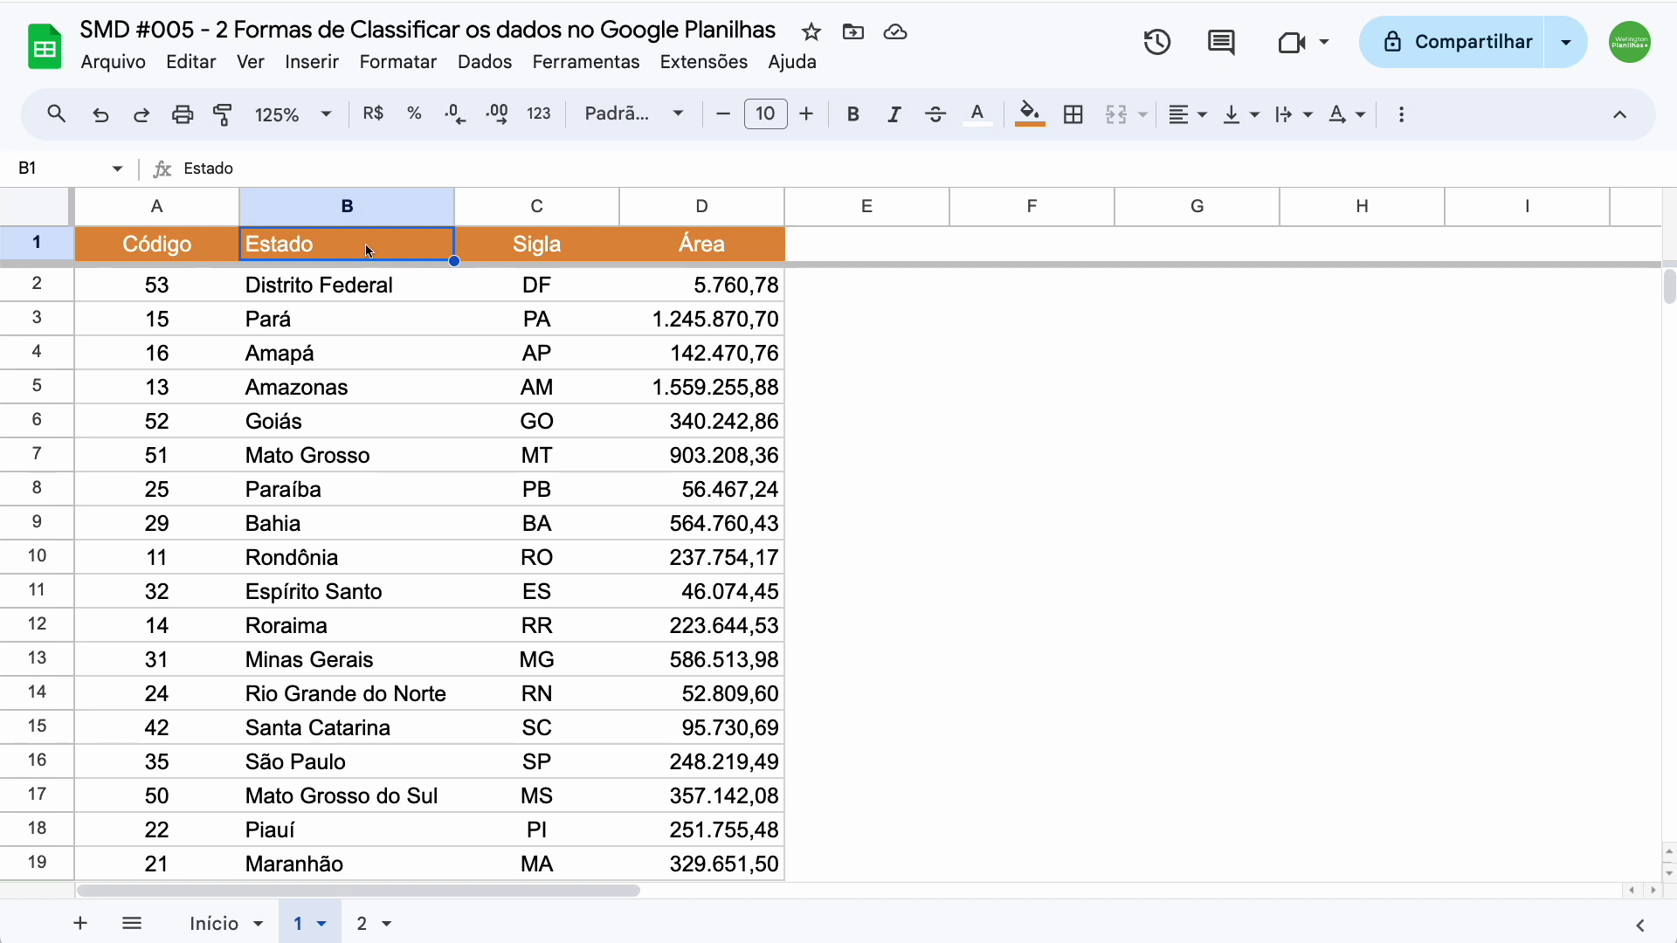
- Sort sheet 1 by Estado A to Z, then by Área Z to A so Amazonas leads
left_click(476, 65)
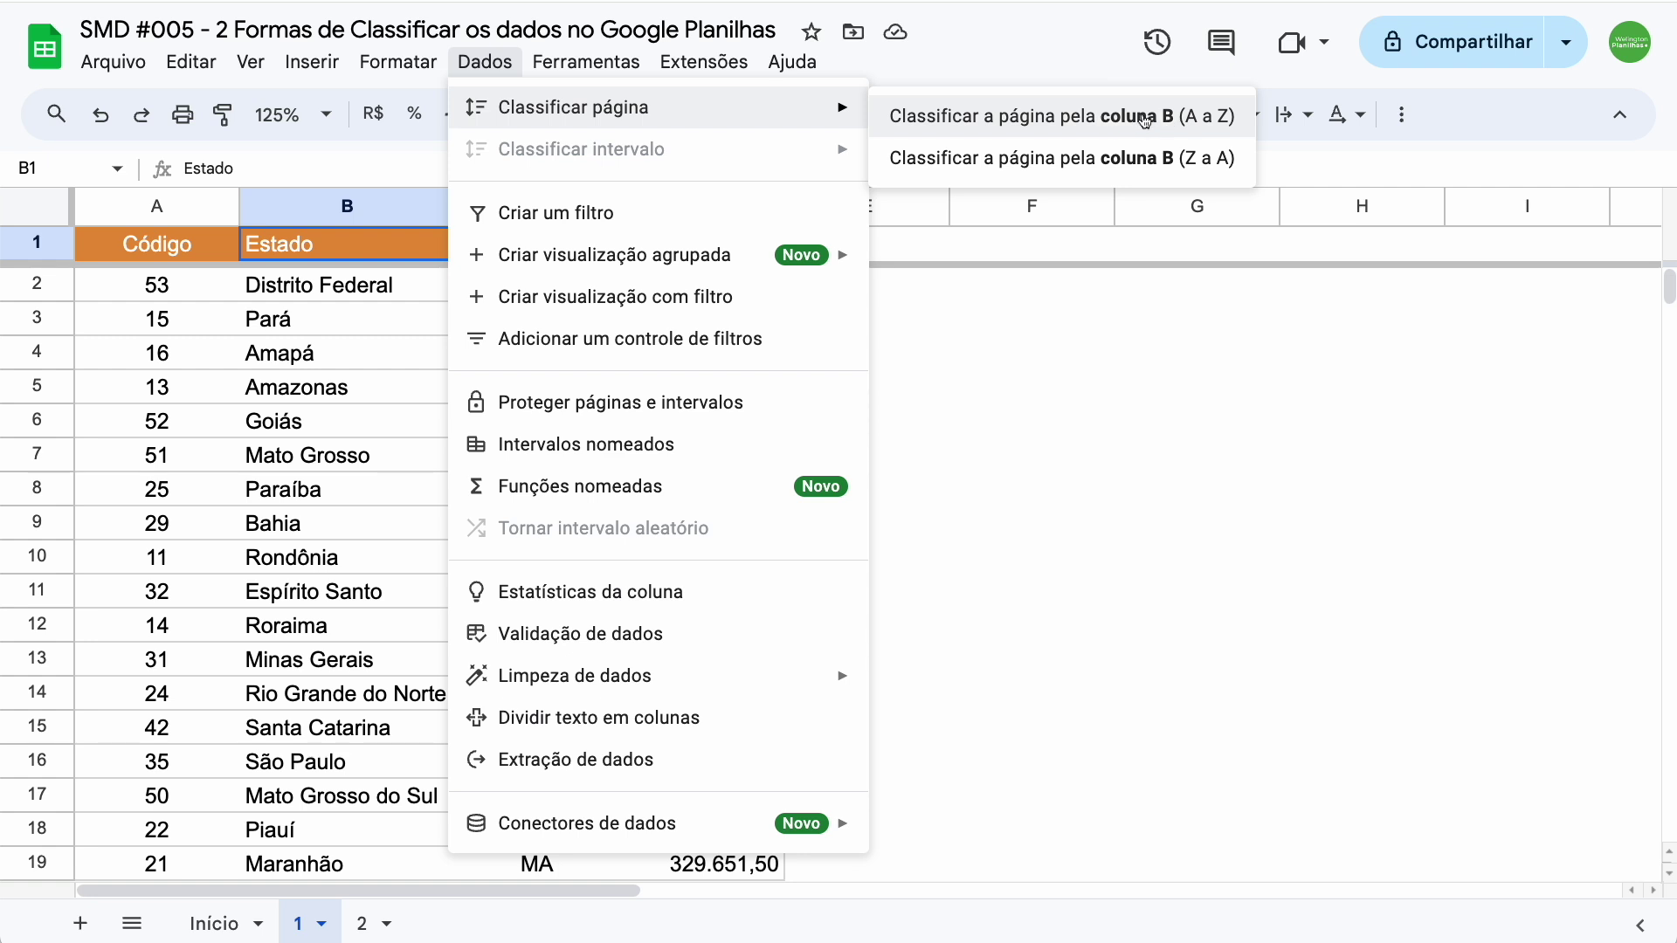
left_click(1145, 117)
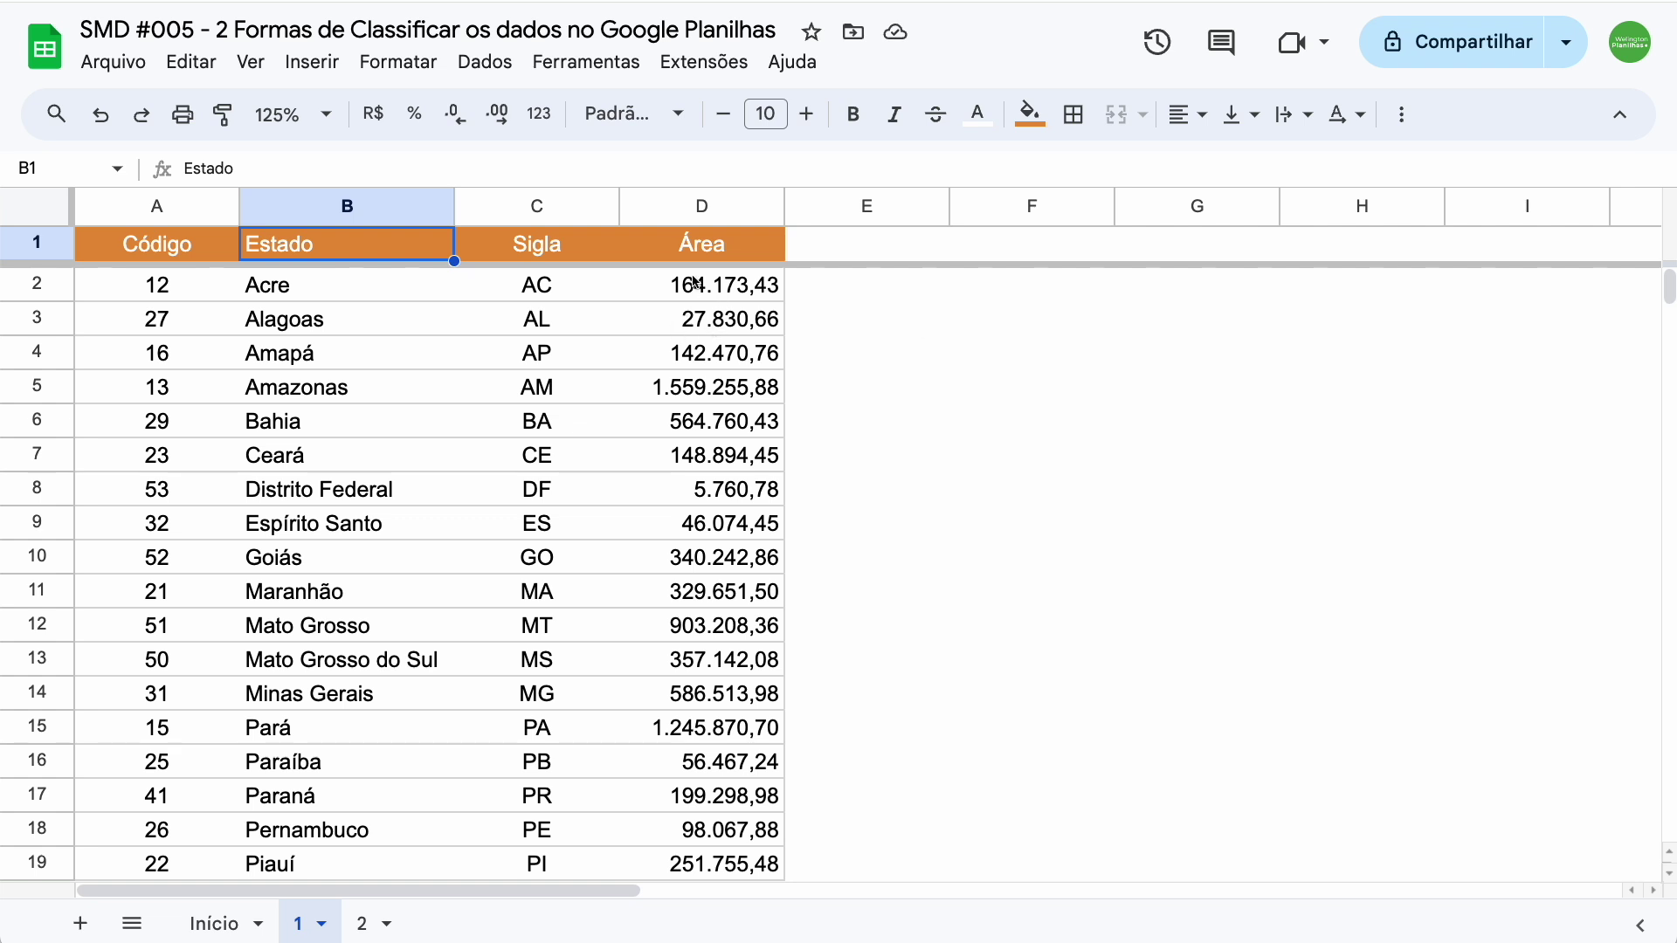
left_click(698, 206)
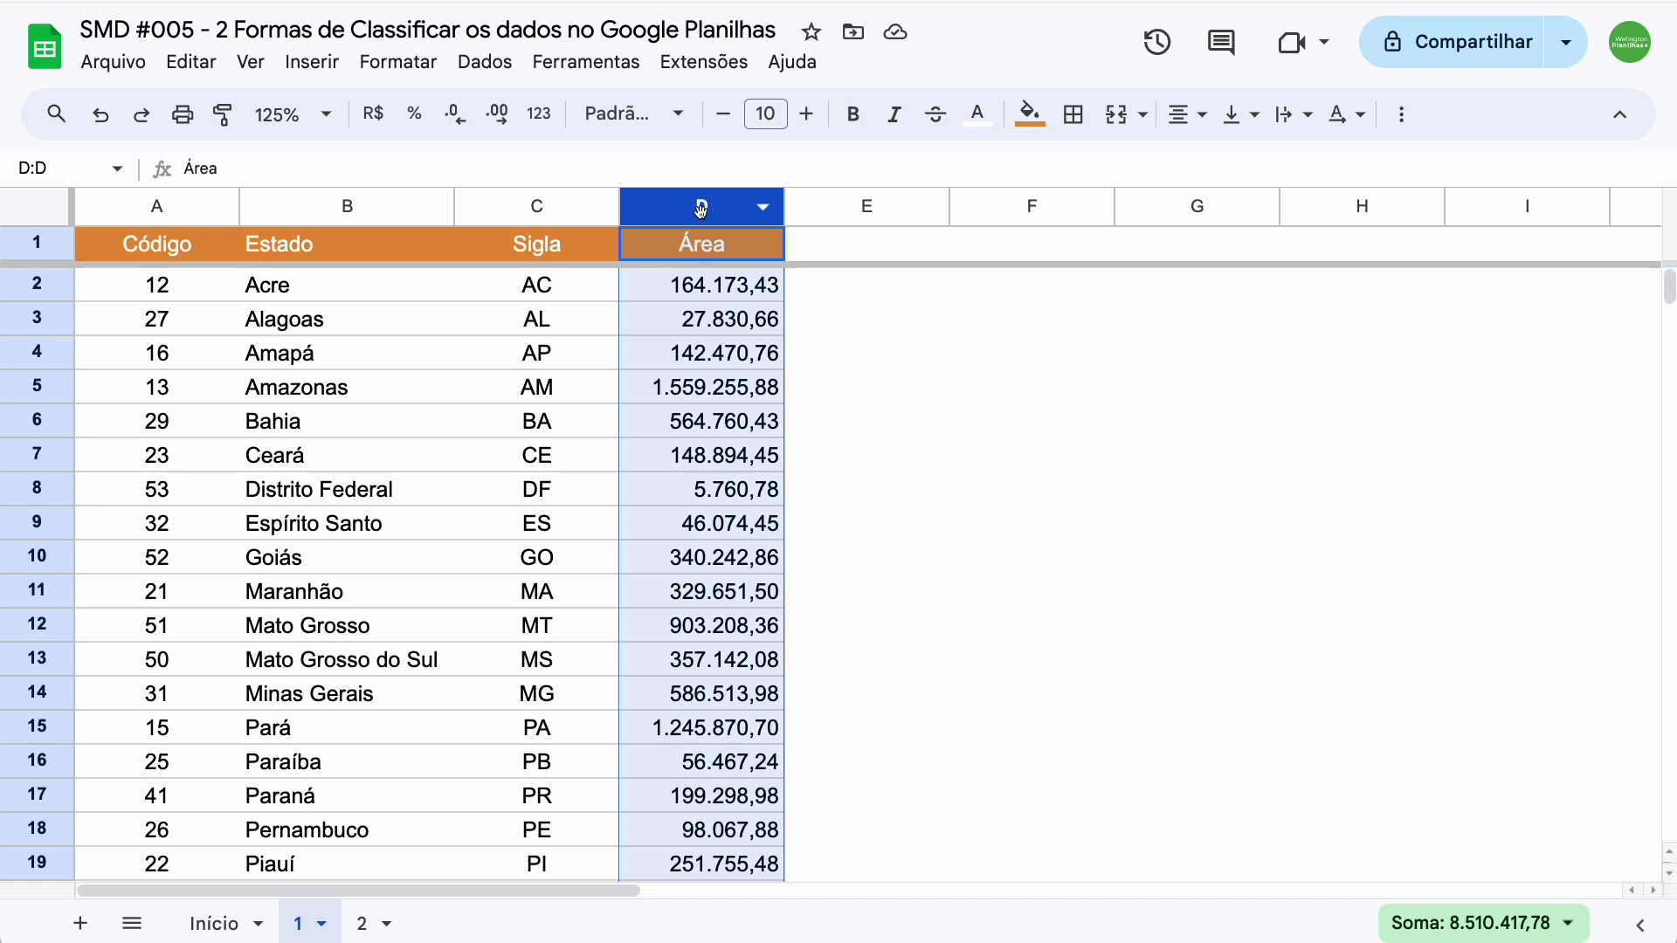
right_click(715, 297)
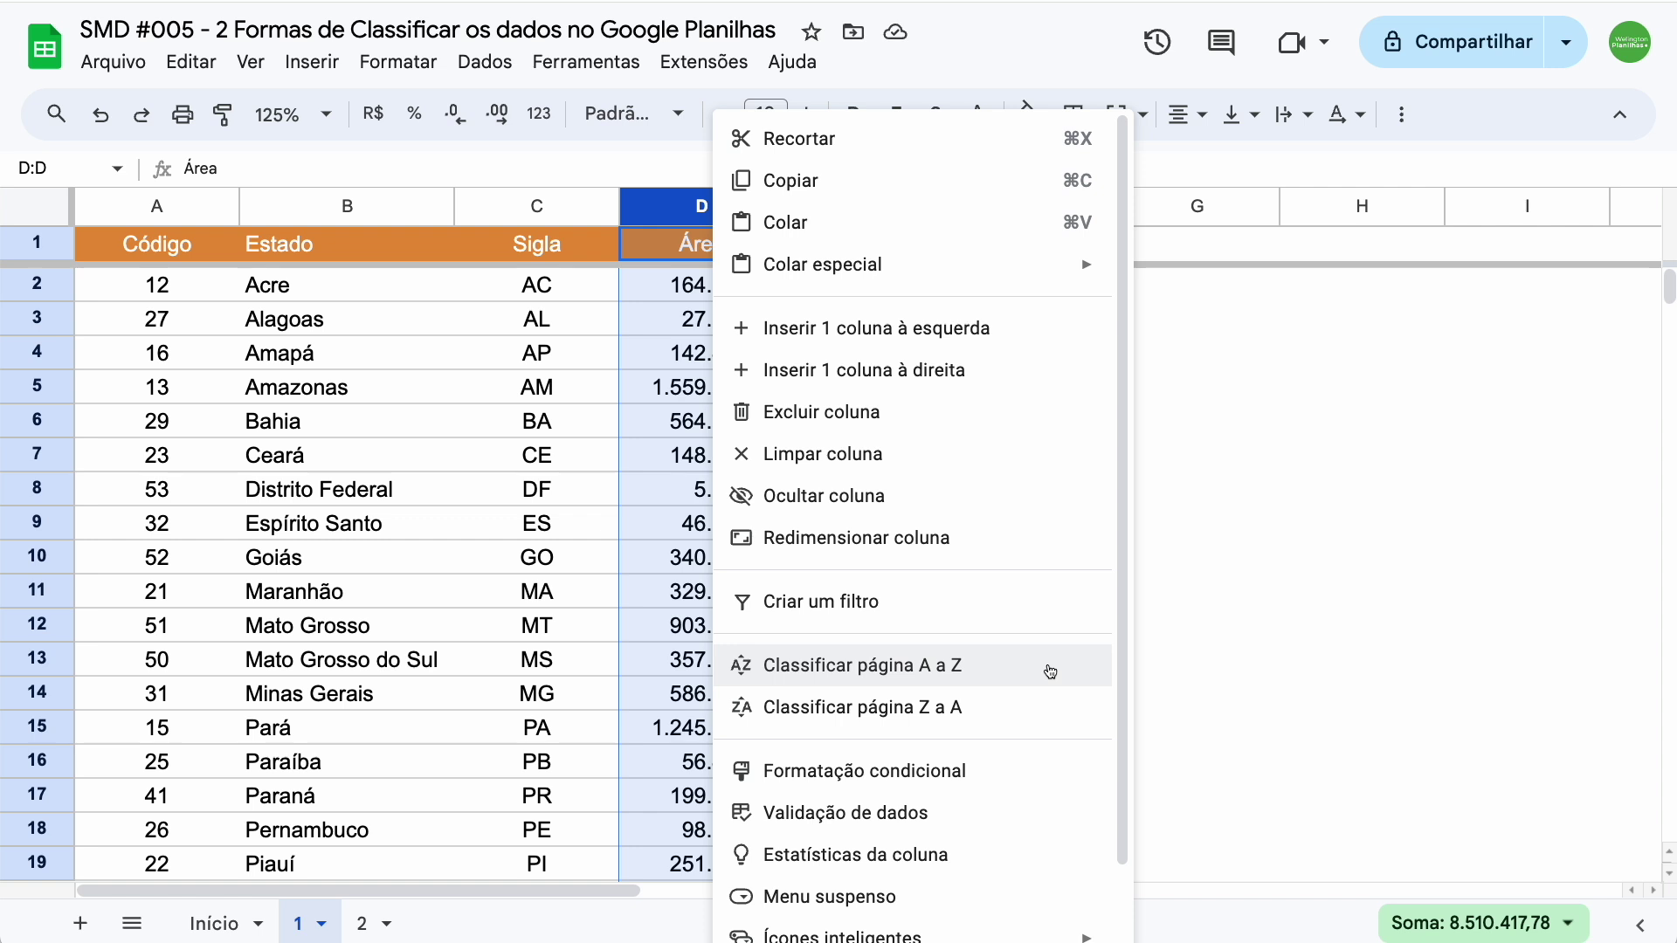
left_click(1035, 709)
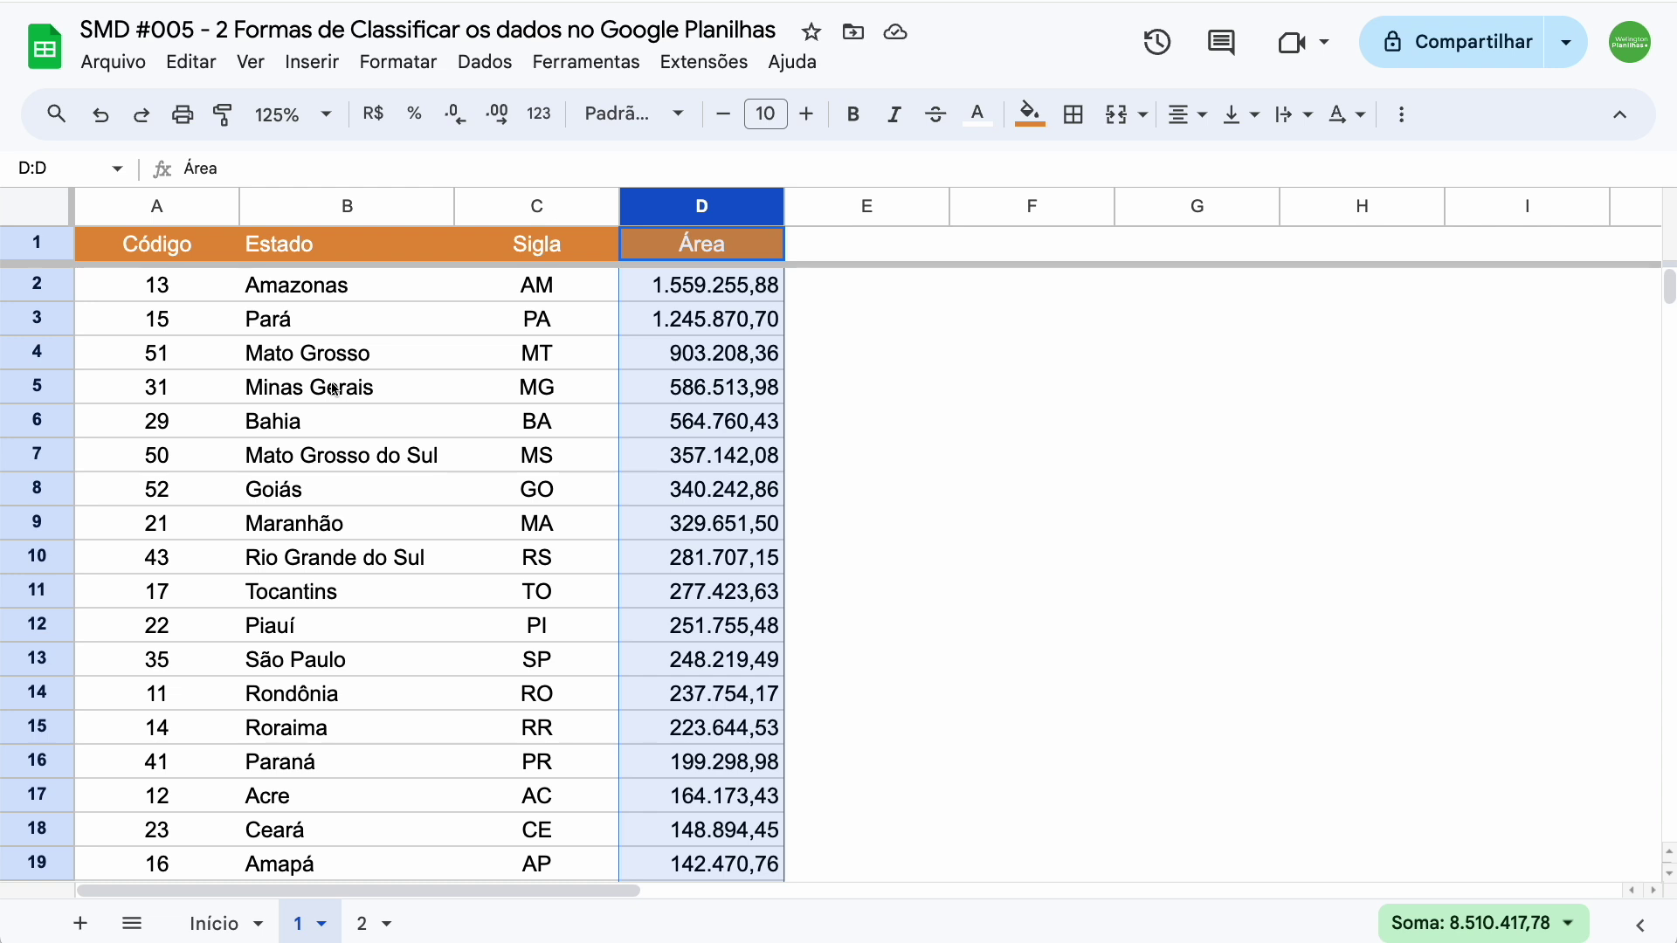
left_click_drag(310, 387, 732, 457)
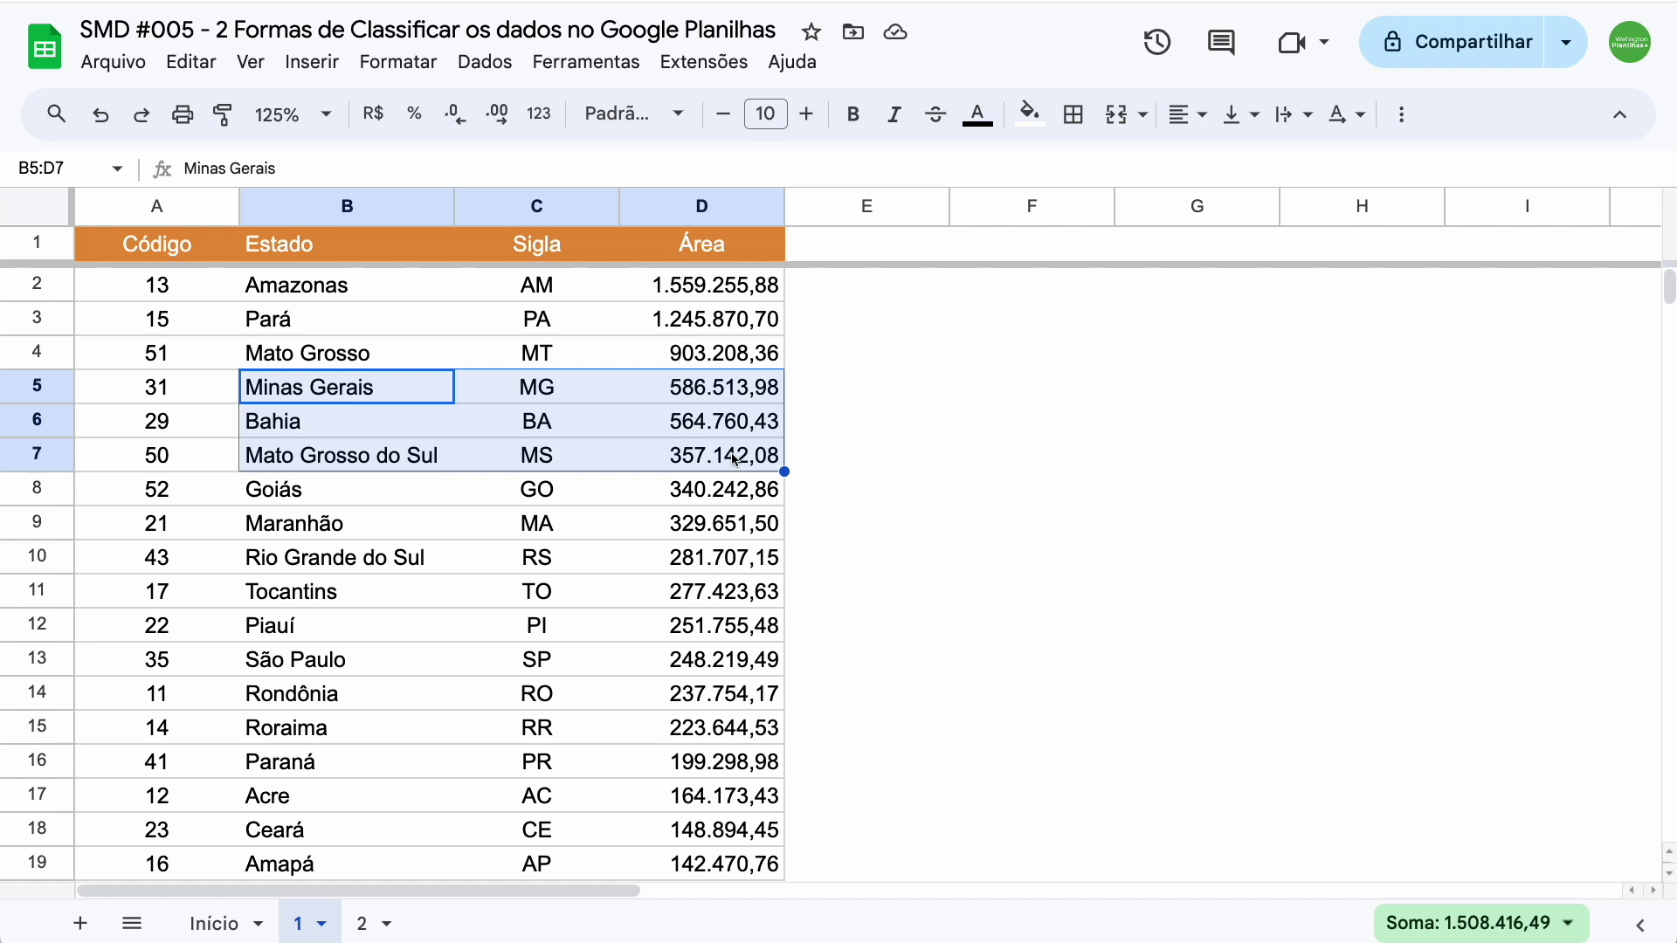
- On sheet 2, select the region data rows and sort the range by Ordem ascending
left_click(362, 923)
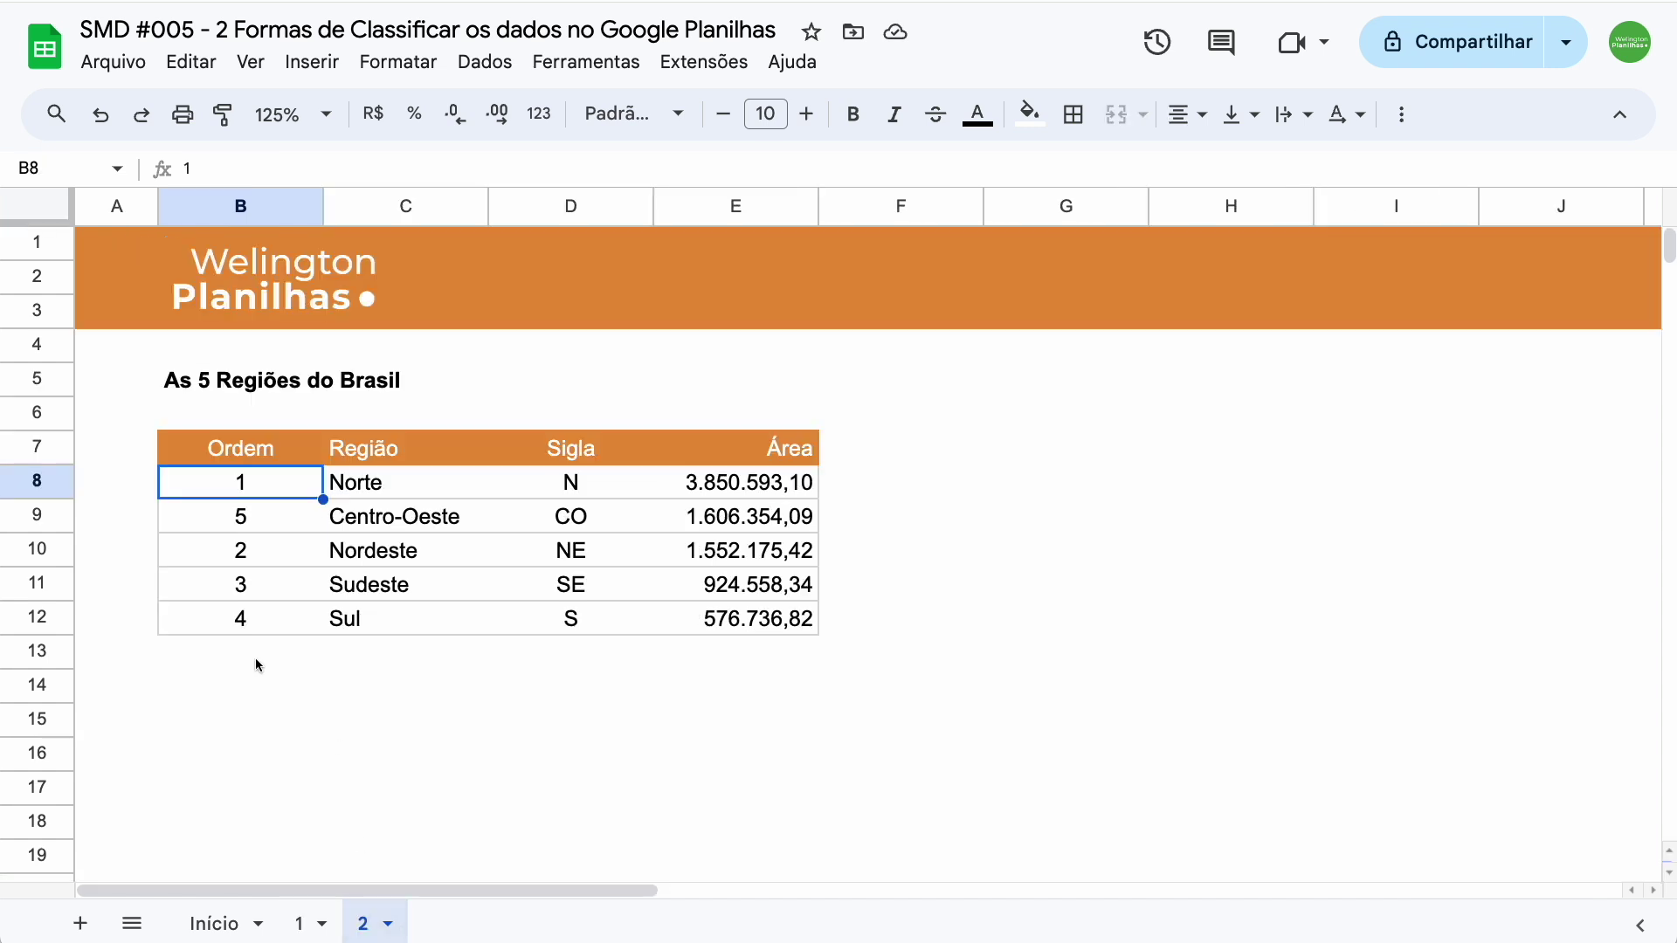
left_click(259, 453)
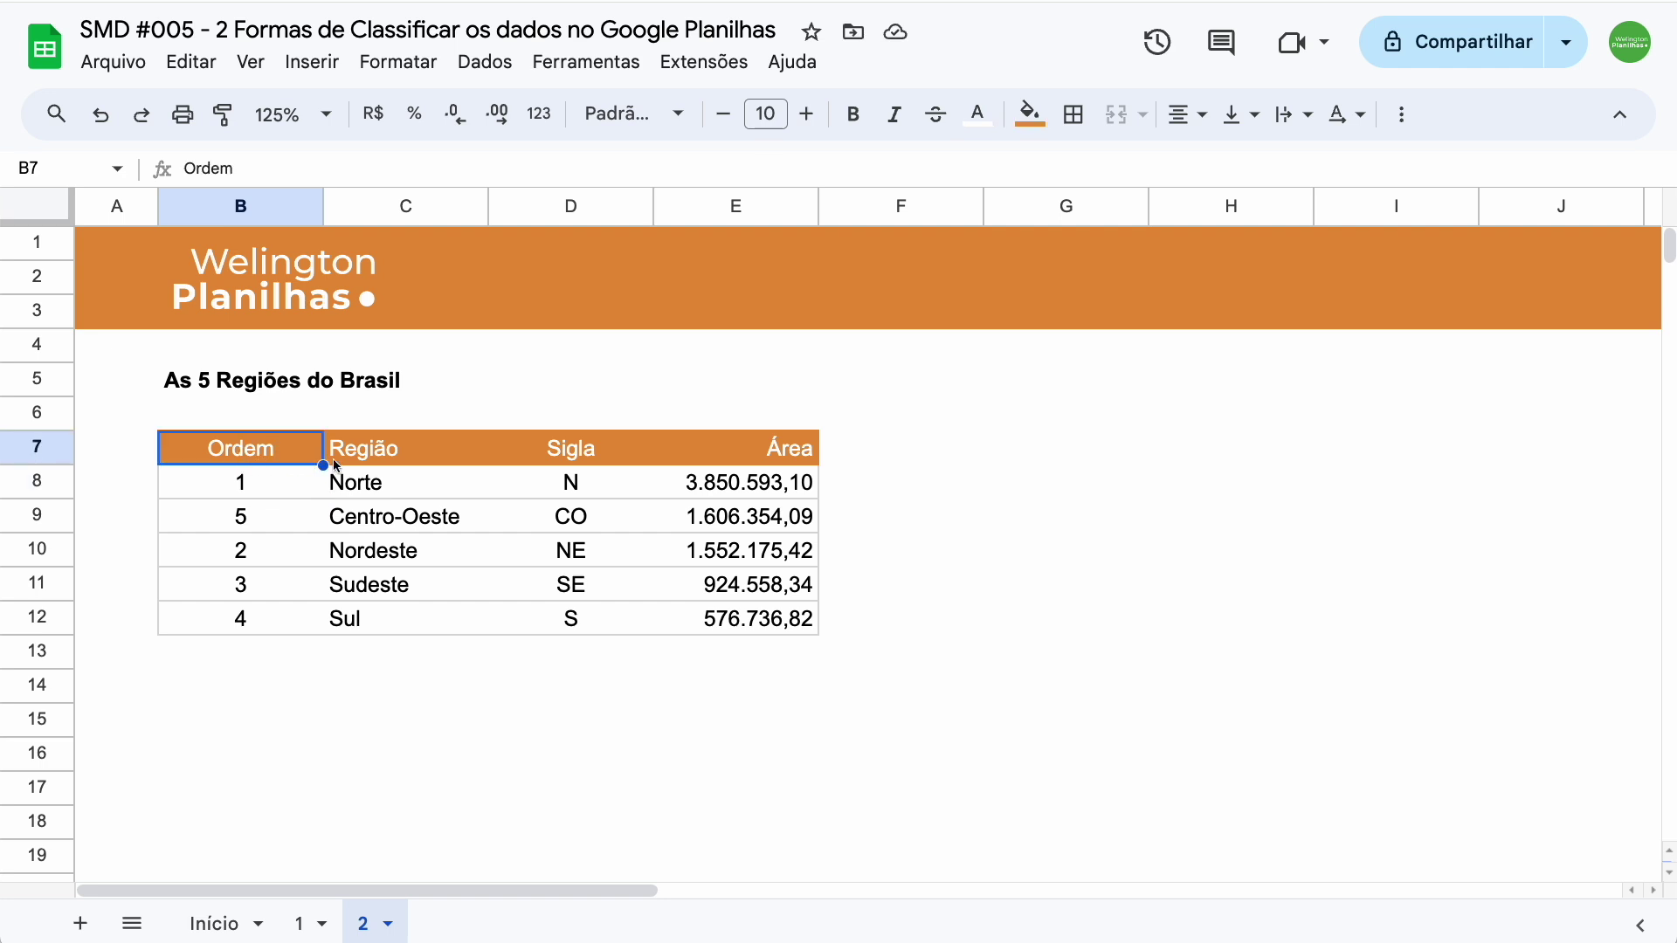
left_click(388, 459)
left_click(579, 457)
left_click(750, 457)
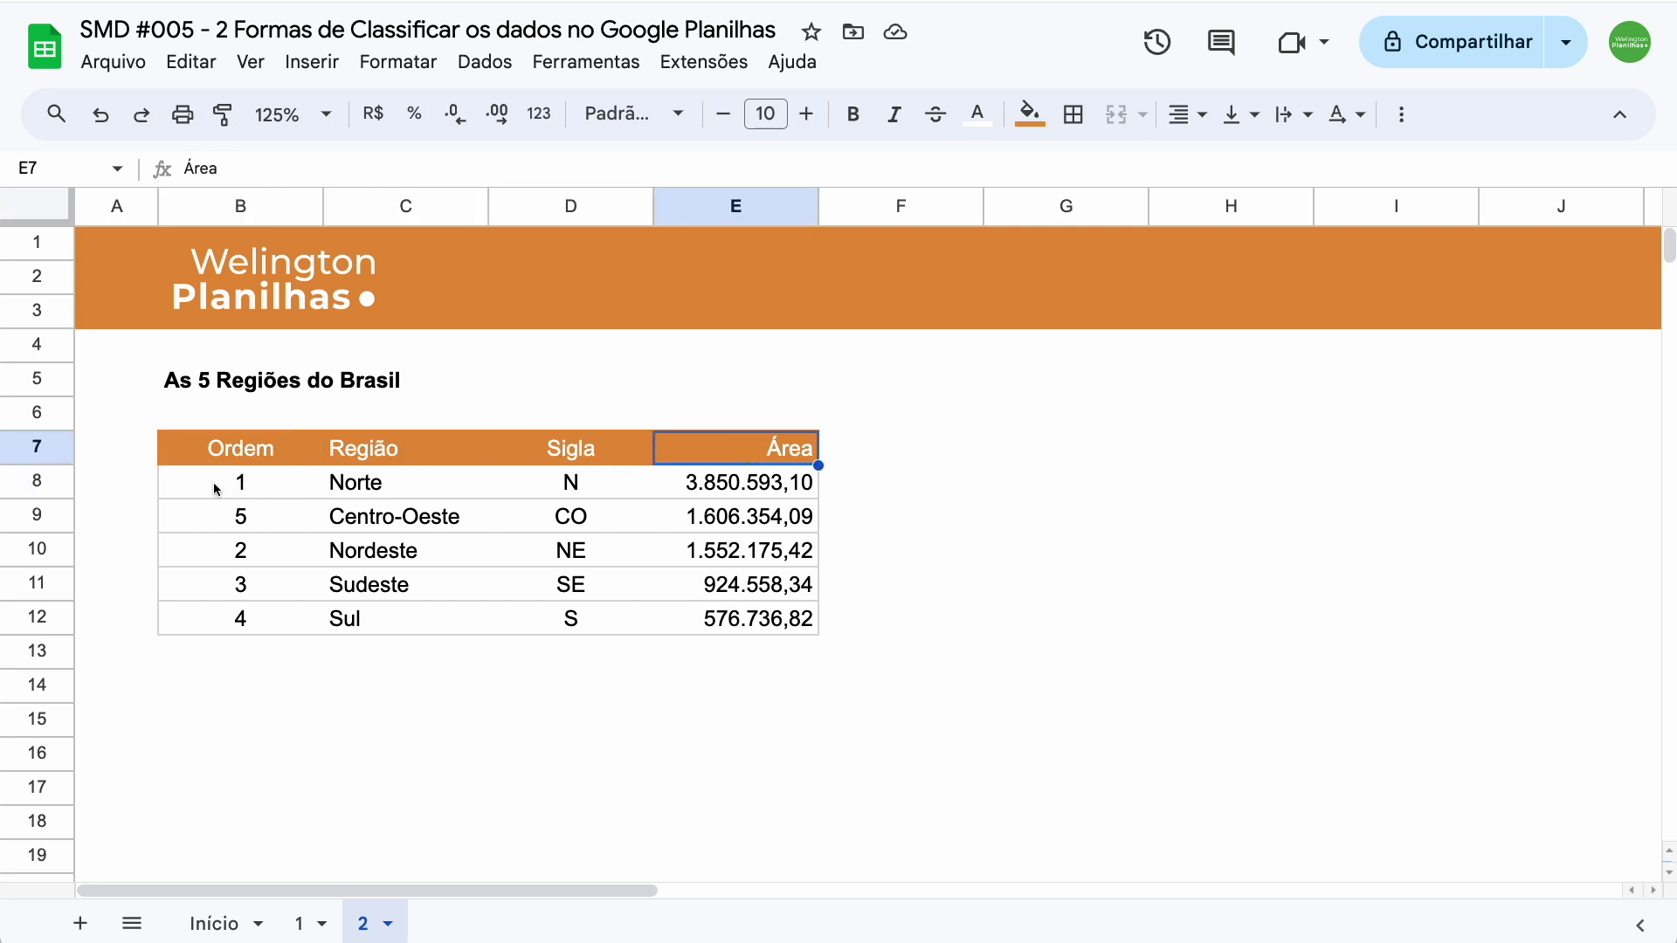
mouse_move(216, 486)
left_mouse_down()
mouse_move(690, 587)
mouse_move(734, 620)
left_mouse_up()
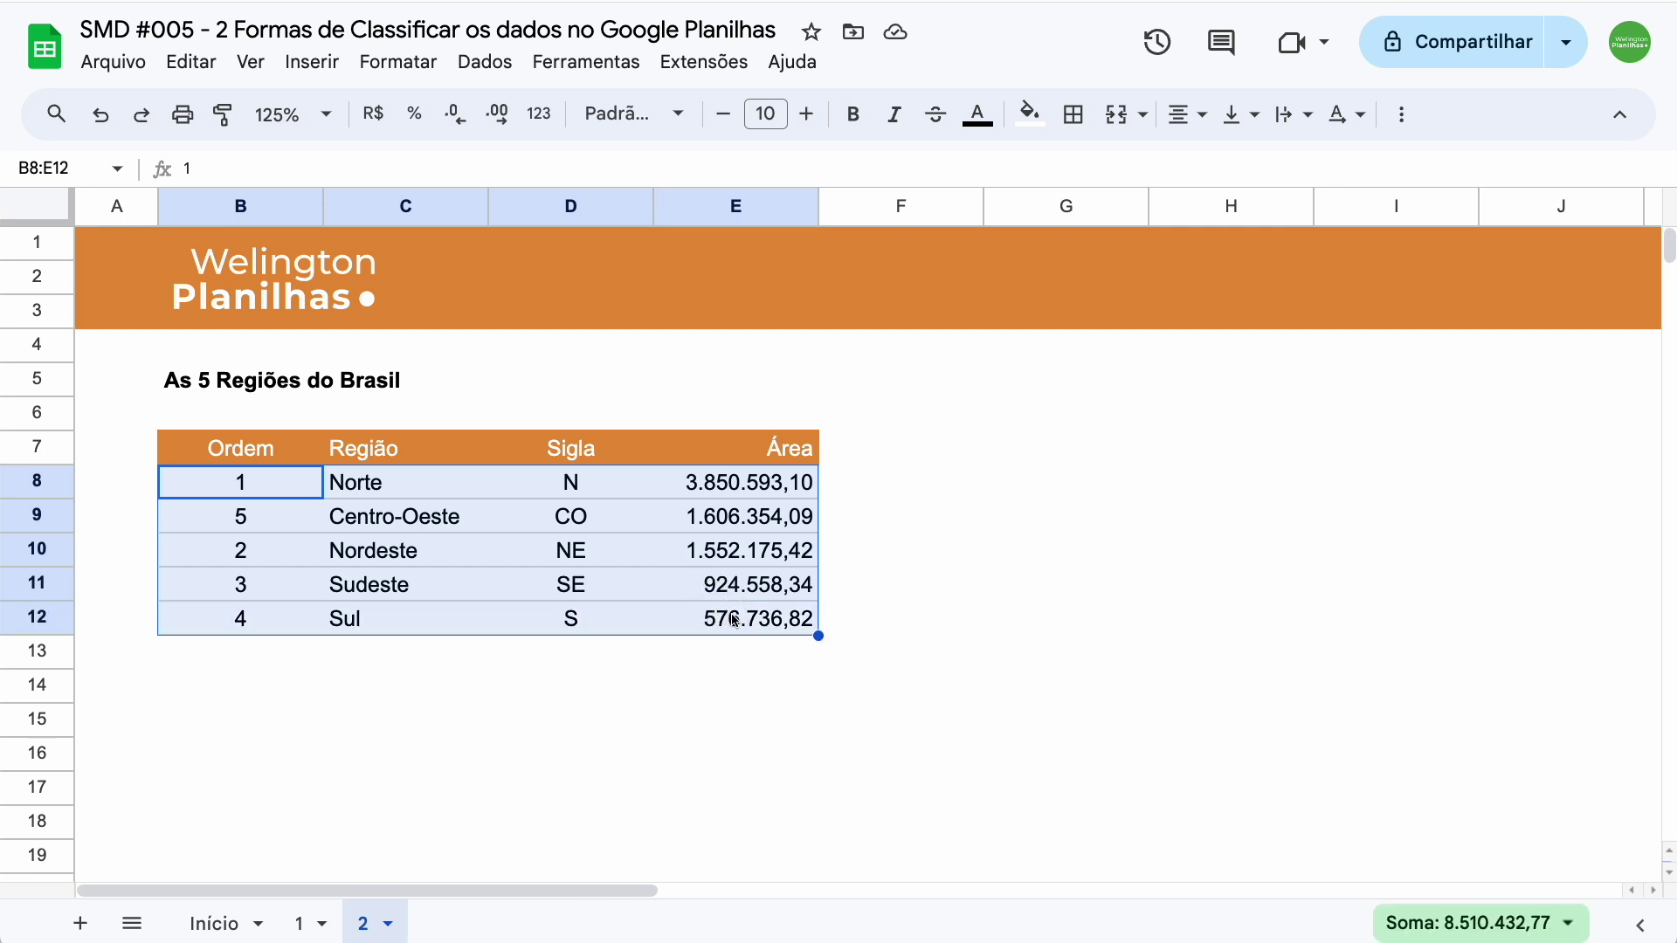
left_click(485, 63)
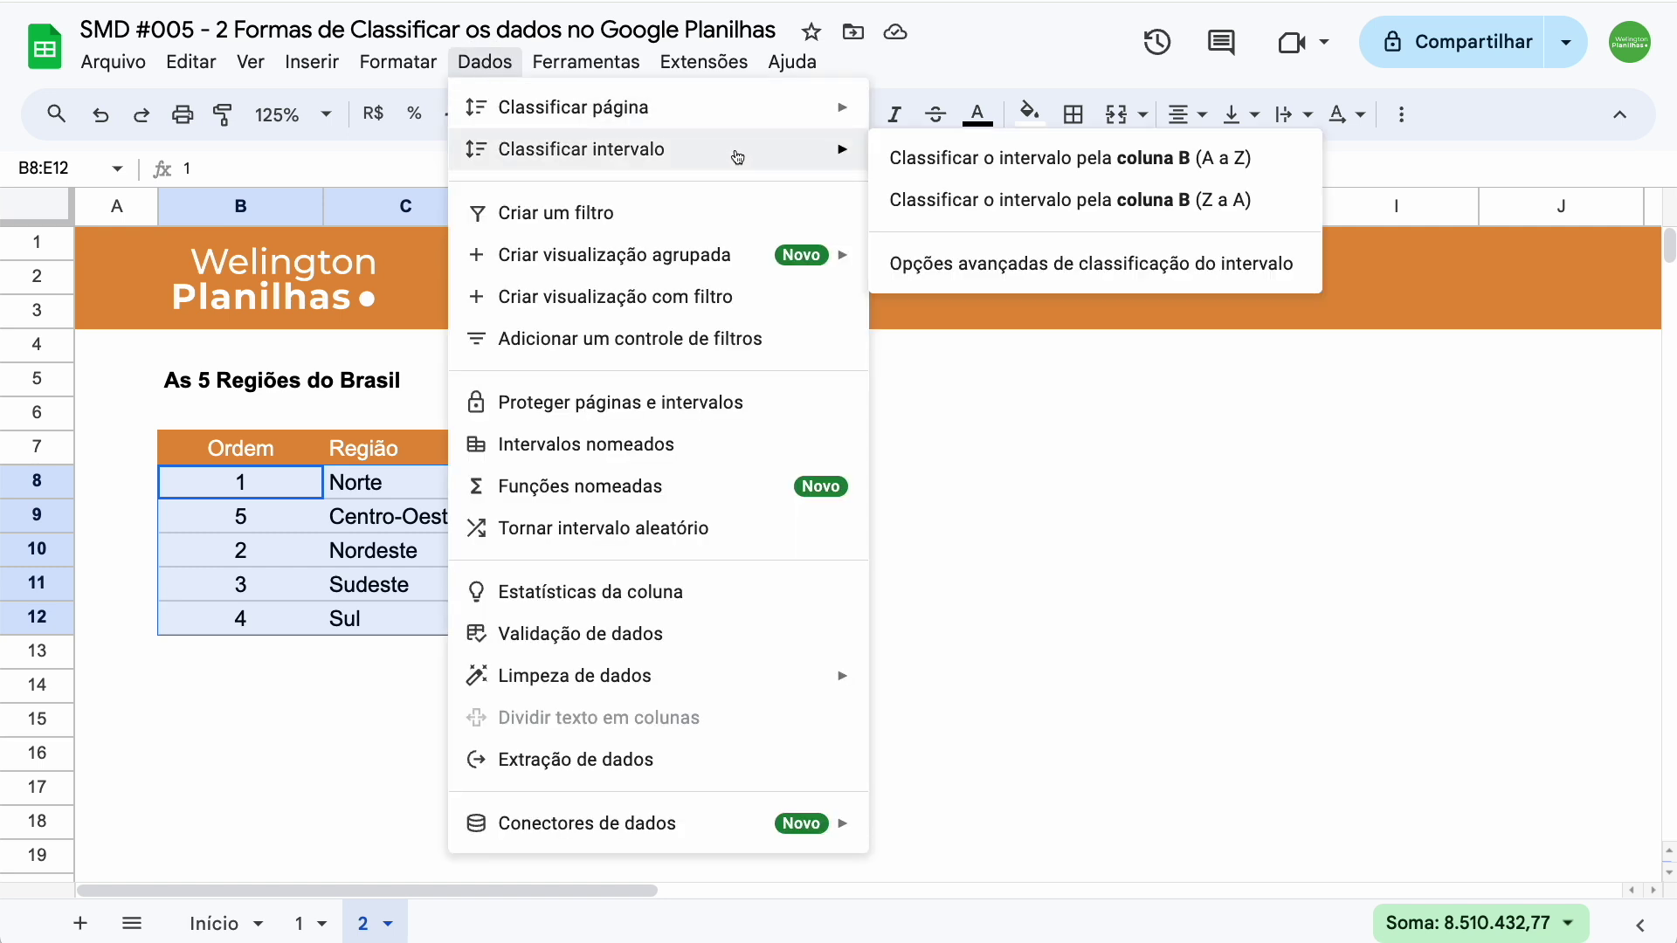
mouse_move(582, 149)
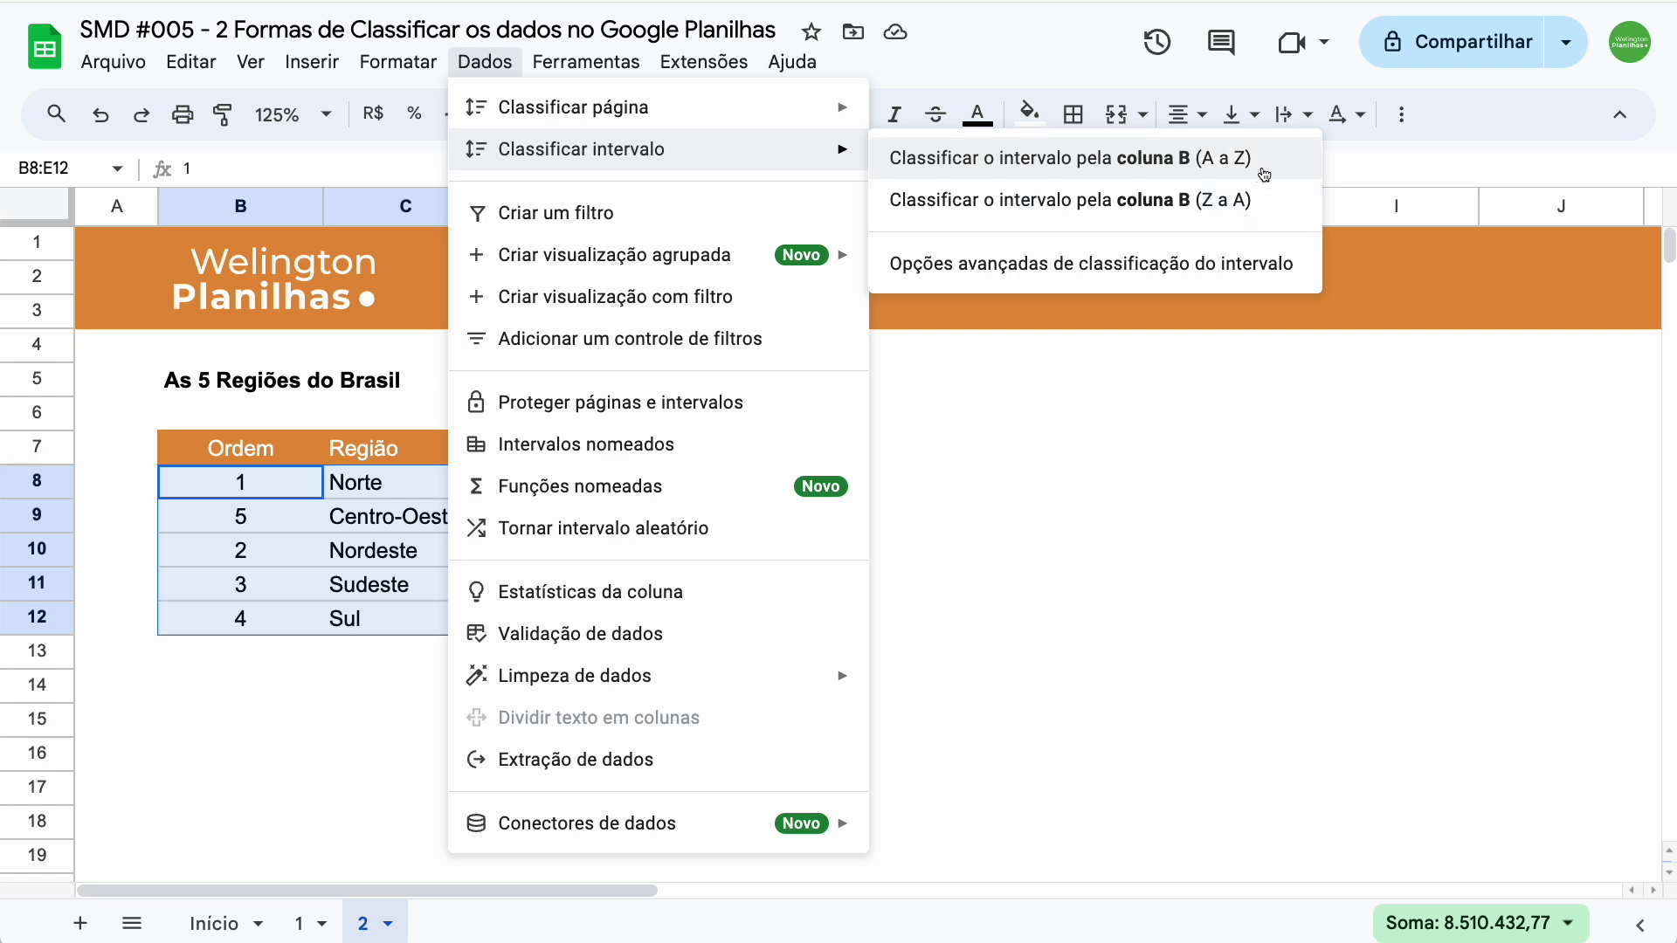
left_click(1264, 174)
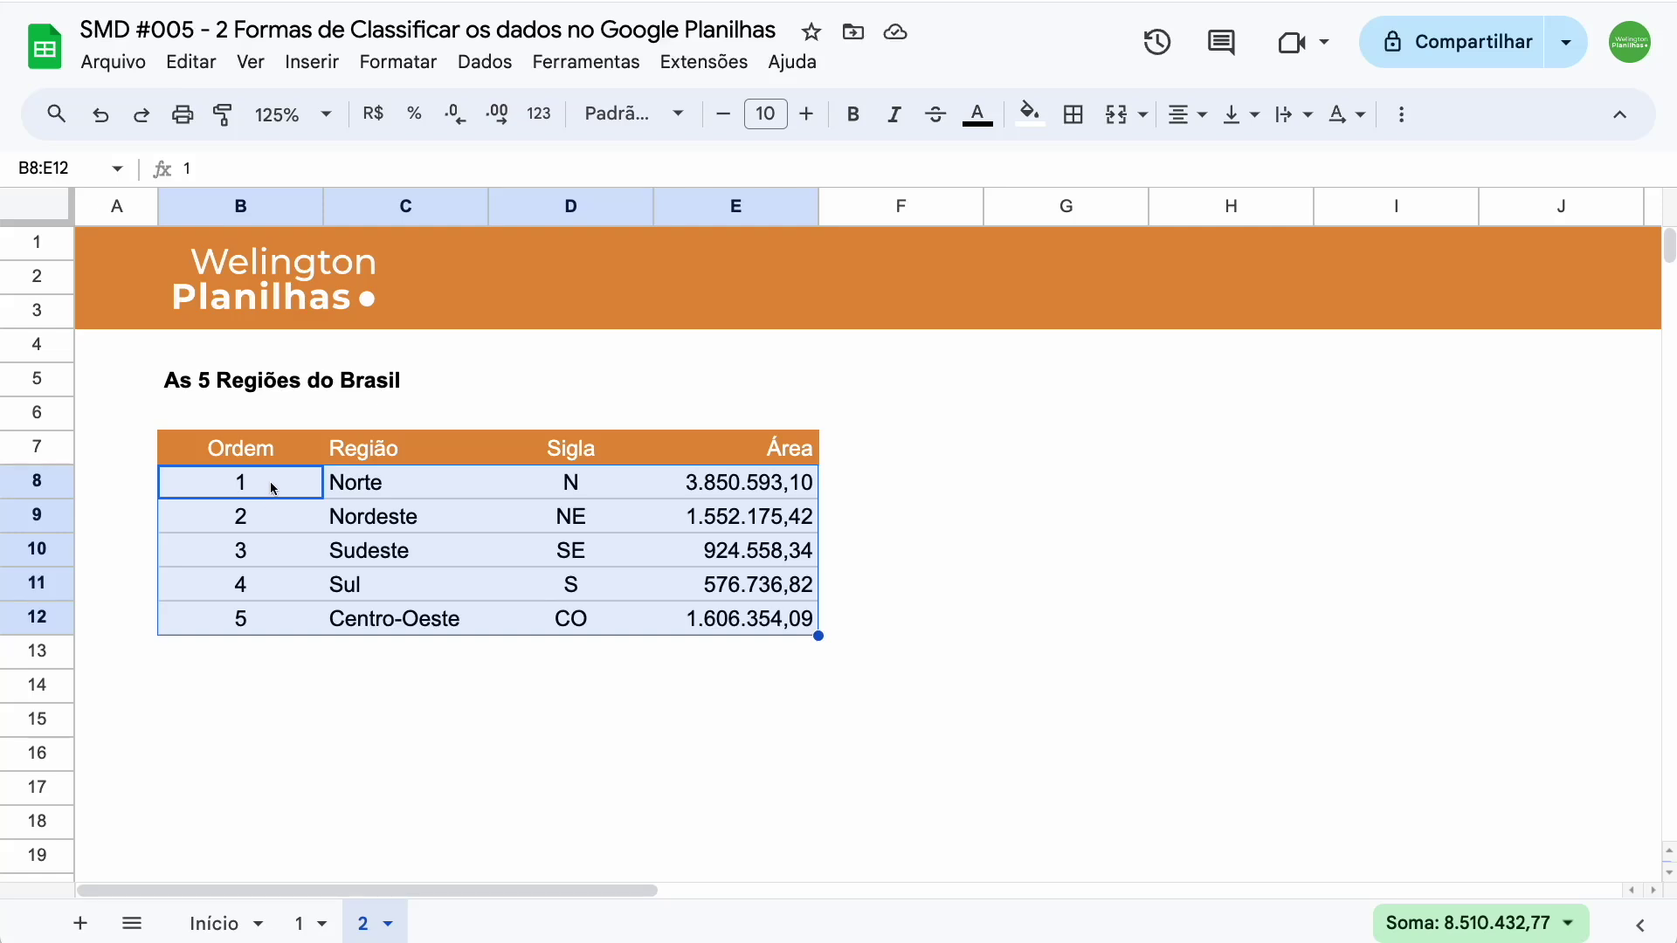
- Select B8:E12 and sort the range by column E (Área) Z to A
left_click(736, 483)
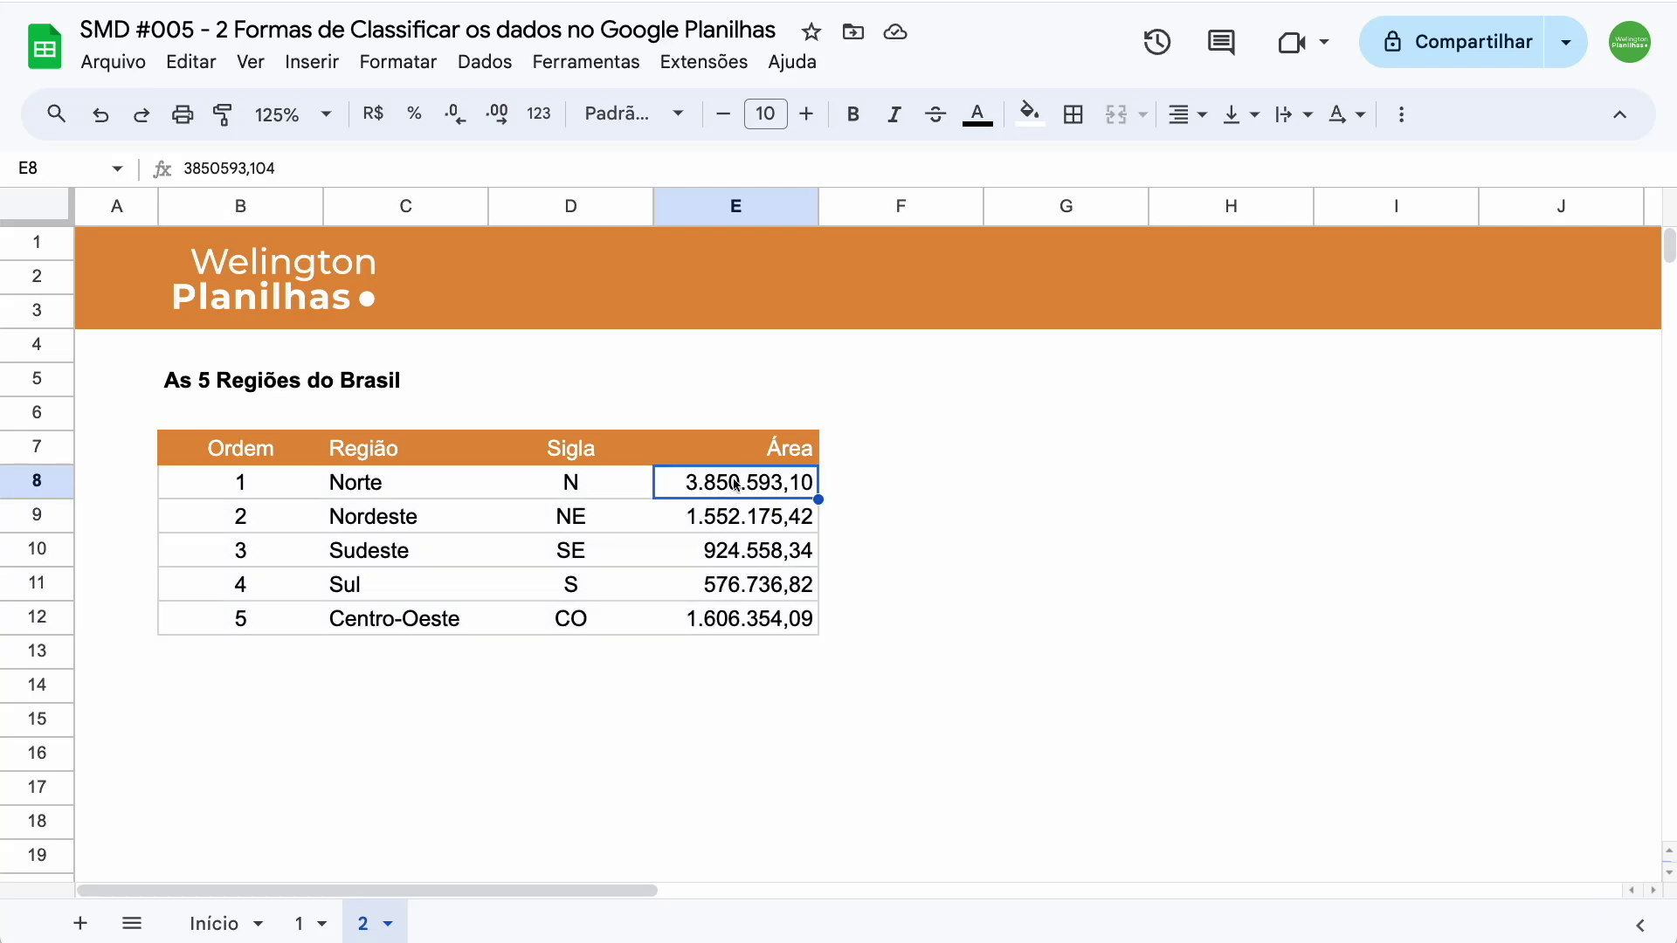
scroll(753, 481, "down", 1)
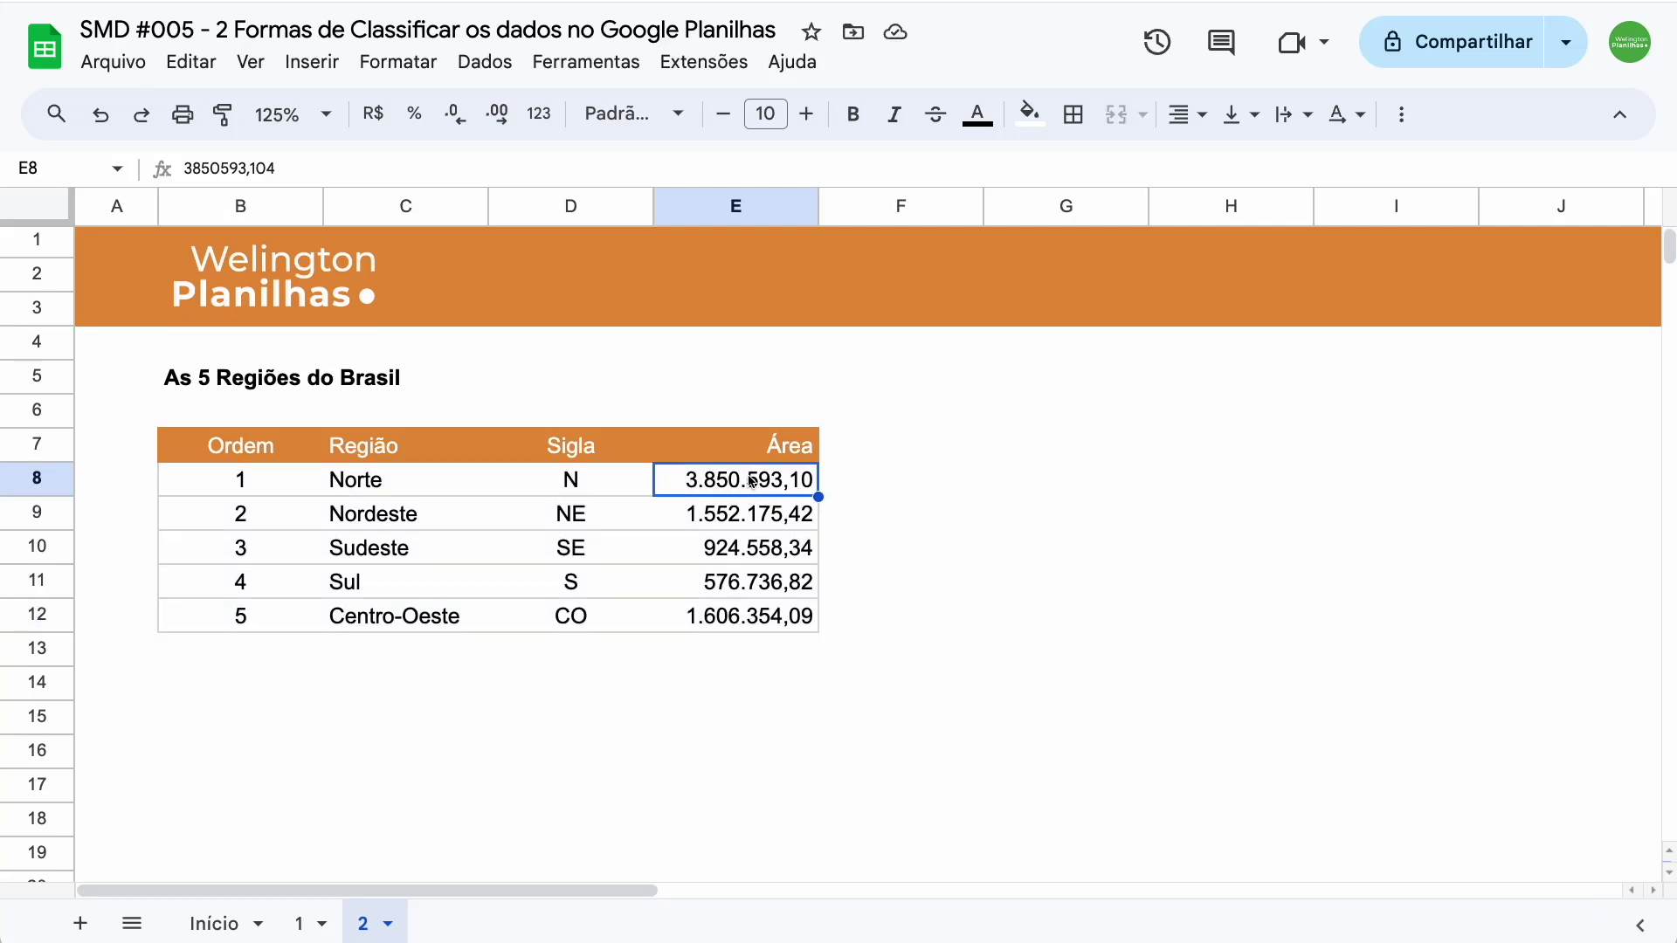
left_click_drag(752, 481, 293, 614)
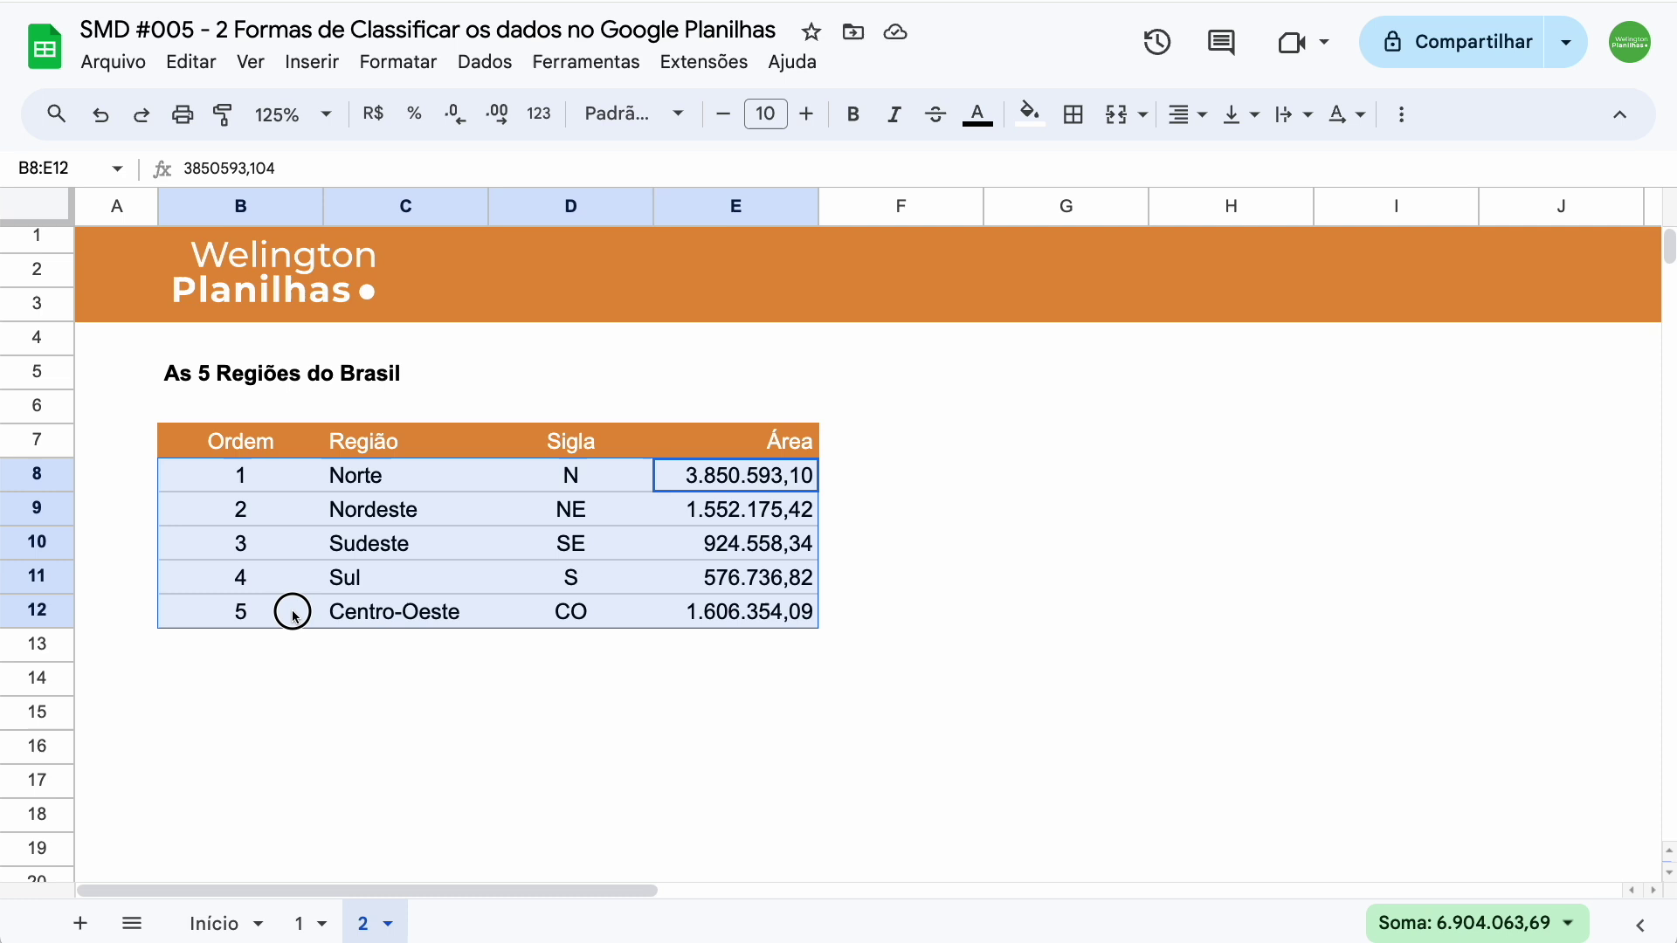
scroll(248, 617, "up", 1)
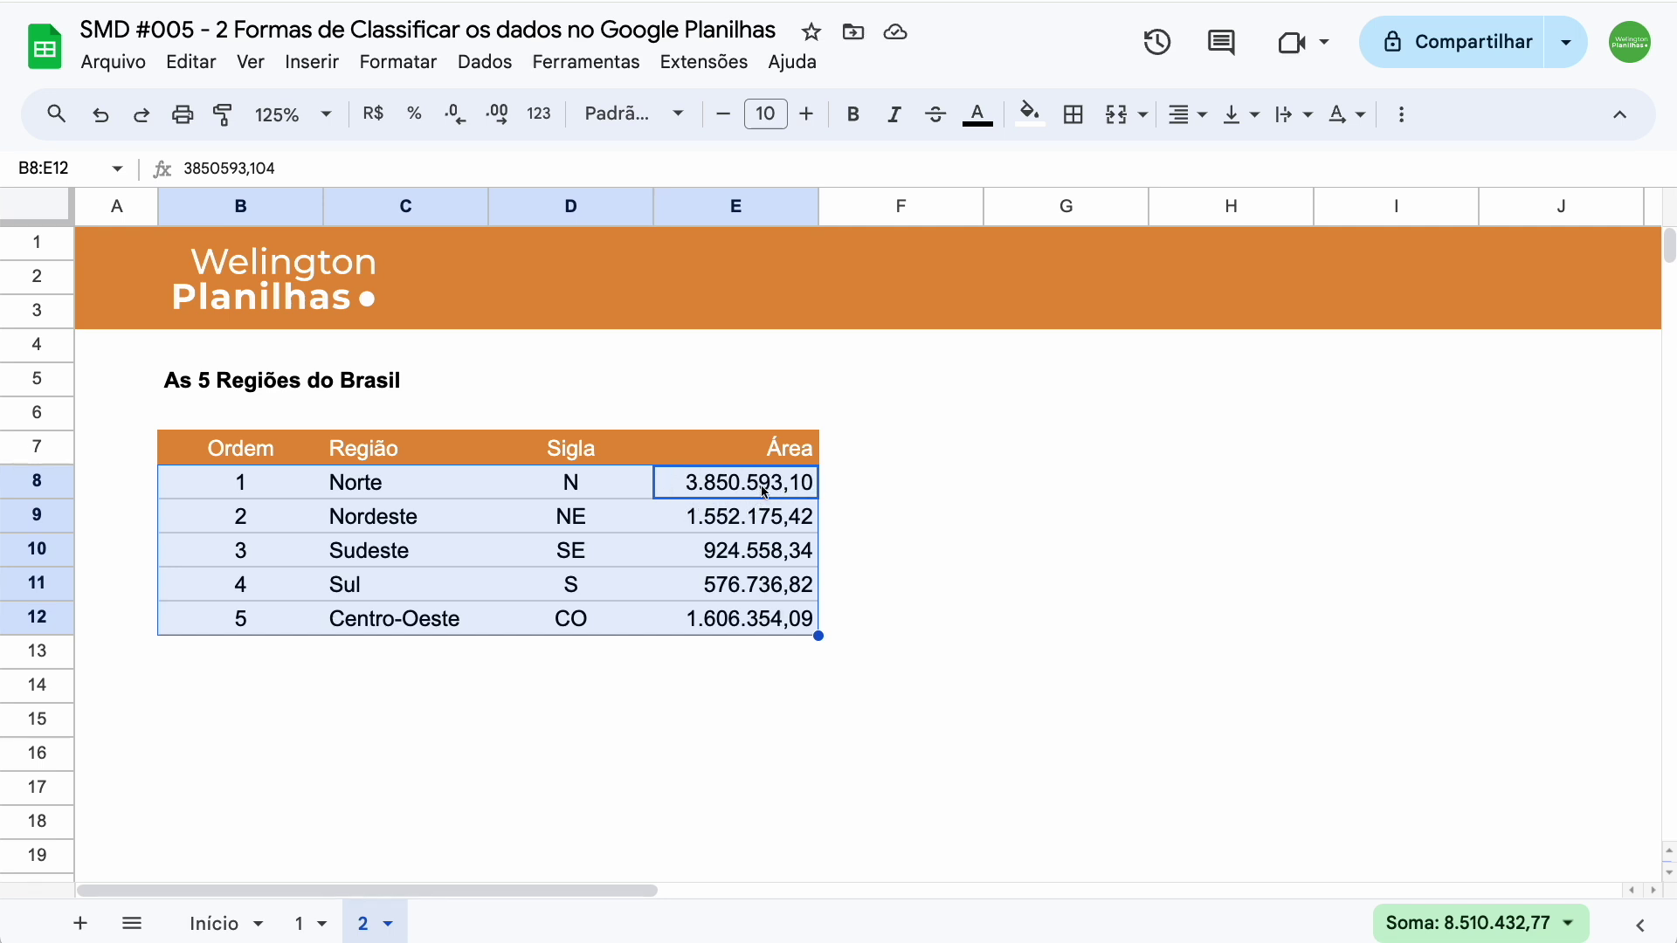
left_click(483, 63)
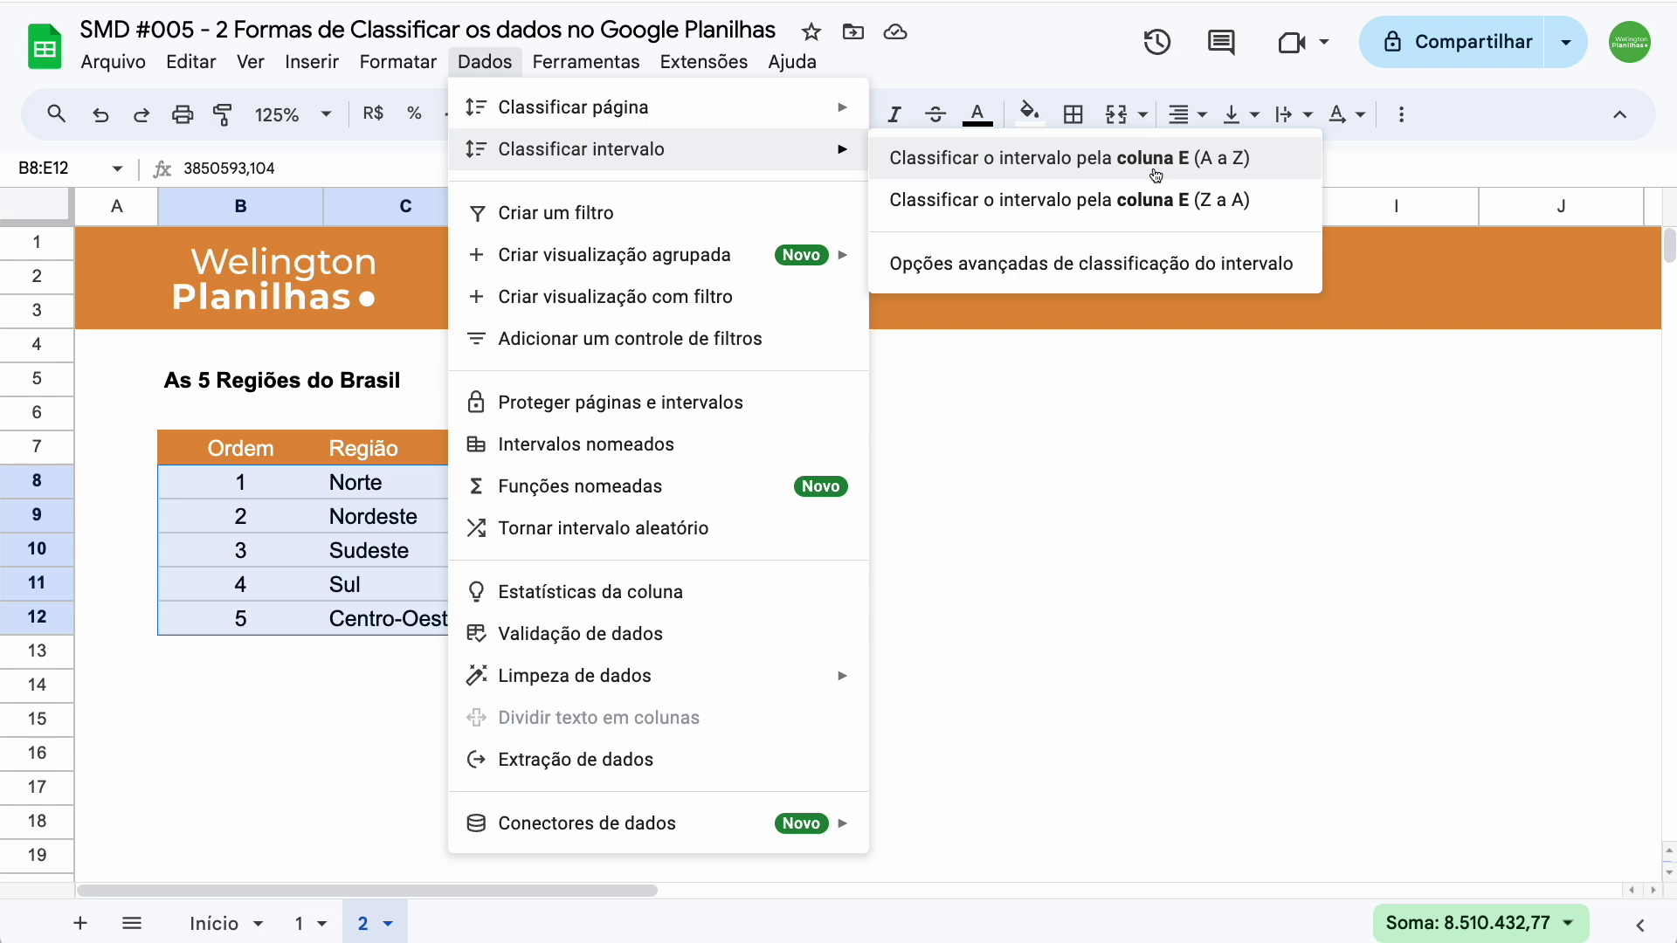
left_click(1271, 212)
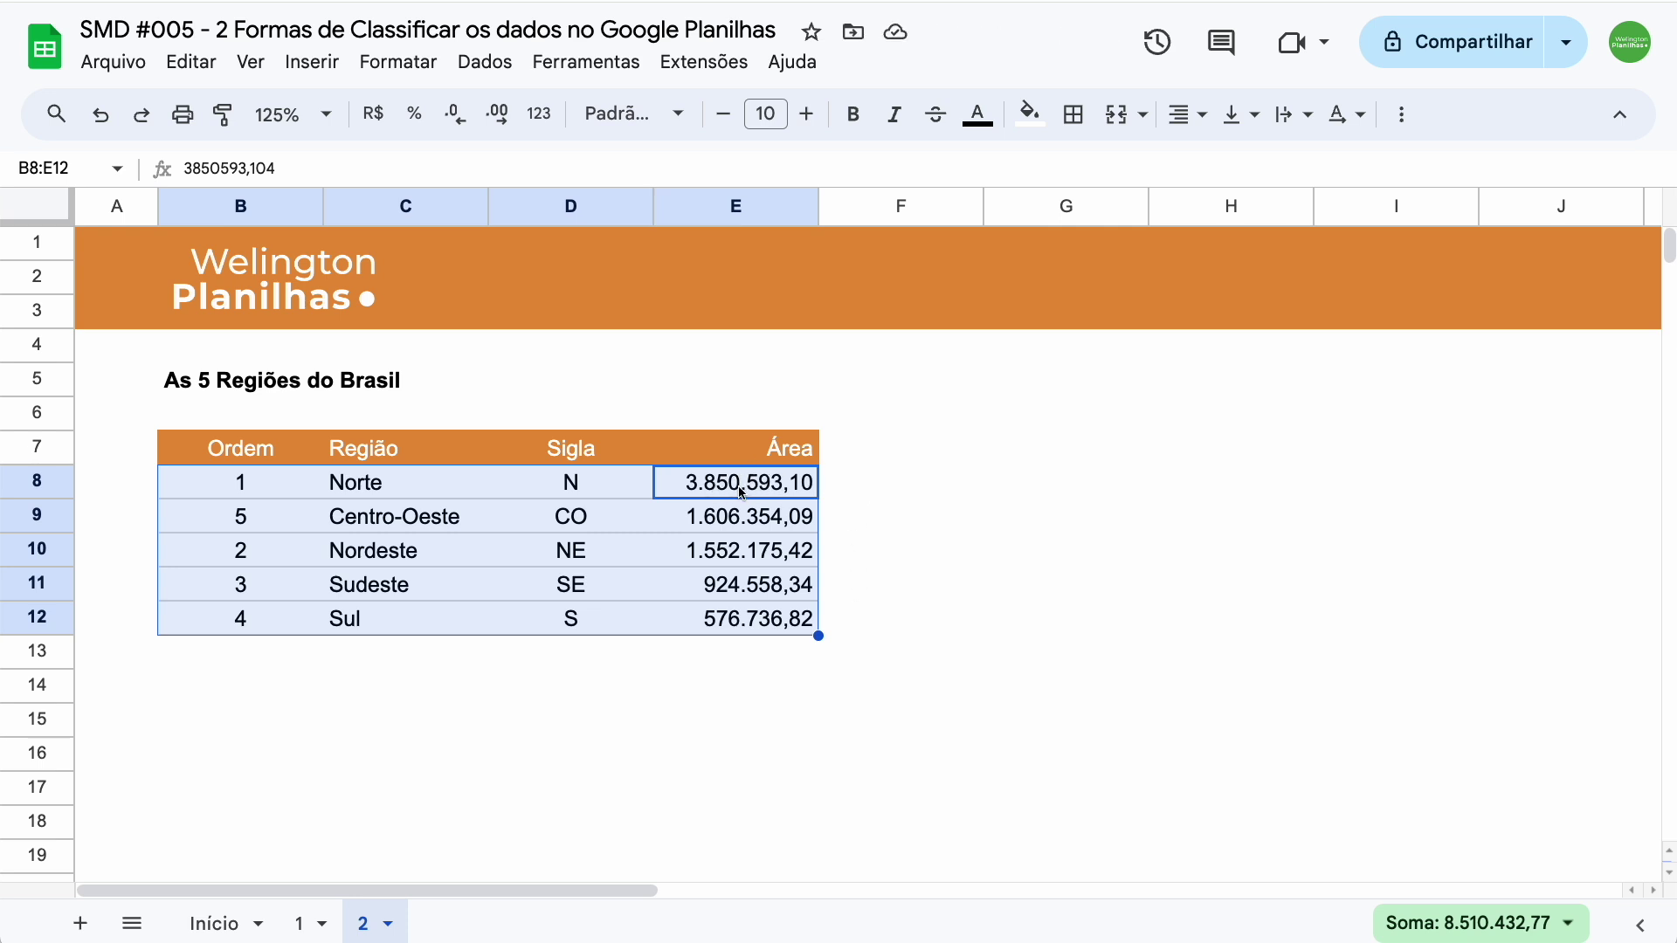
left_click_drag(354, 483, 756, 635)
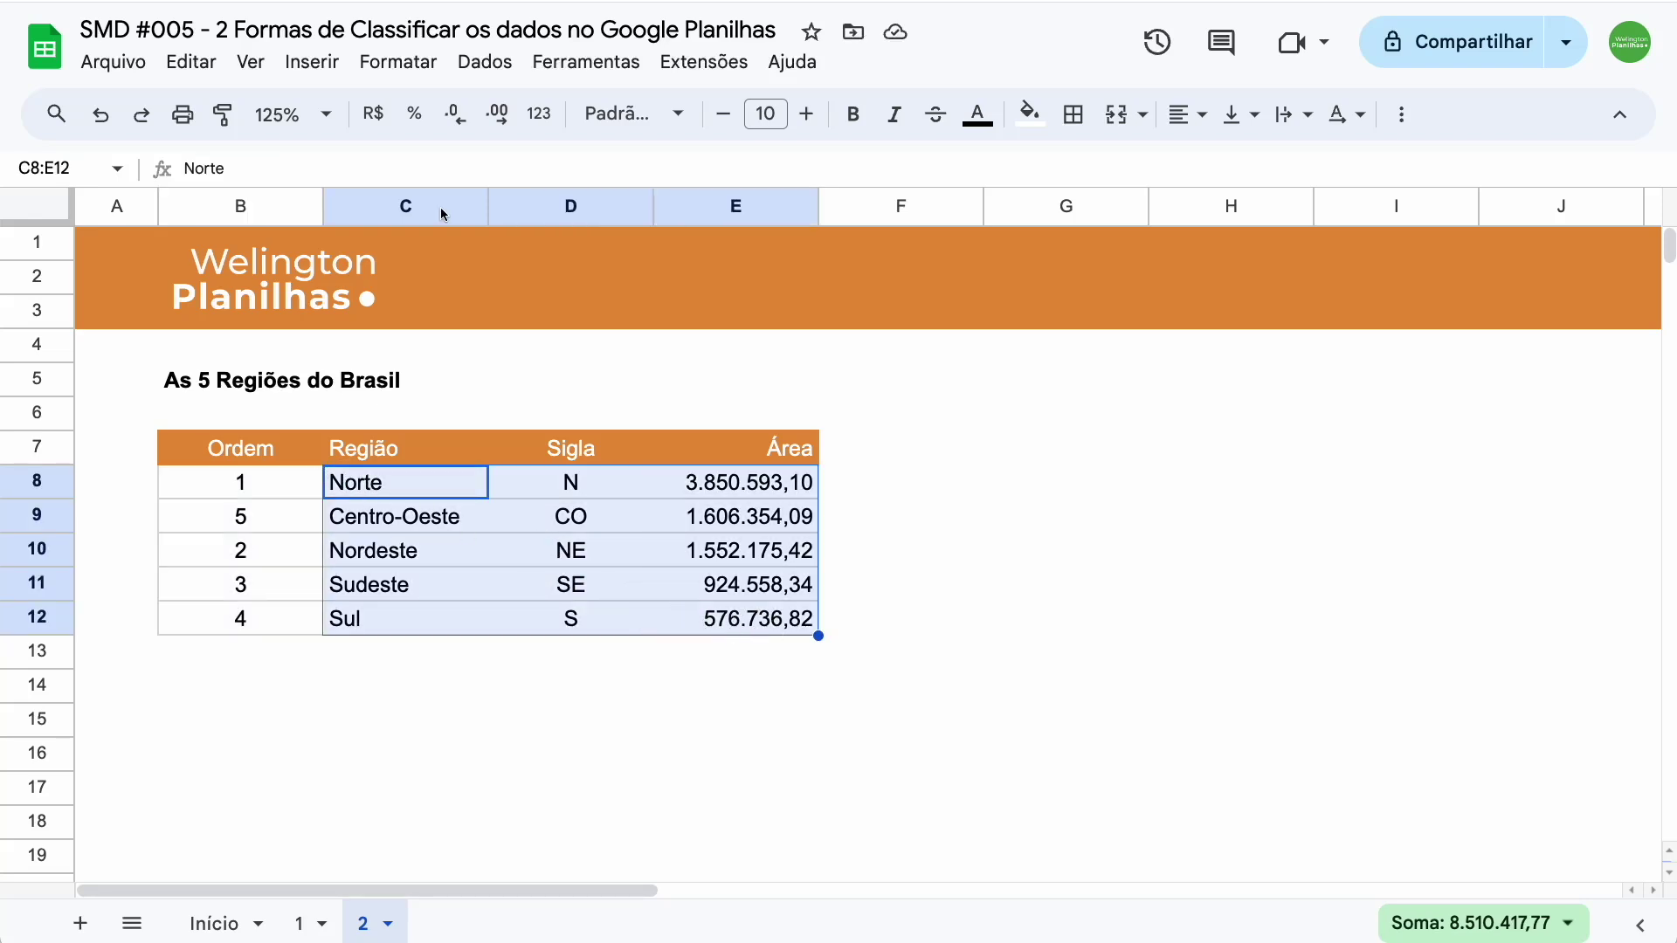
left_click(471, 70)
mouse_move(580, 149)
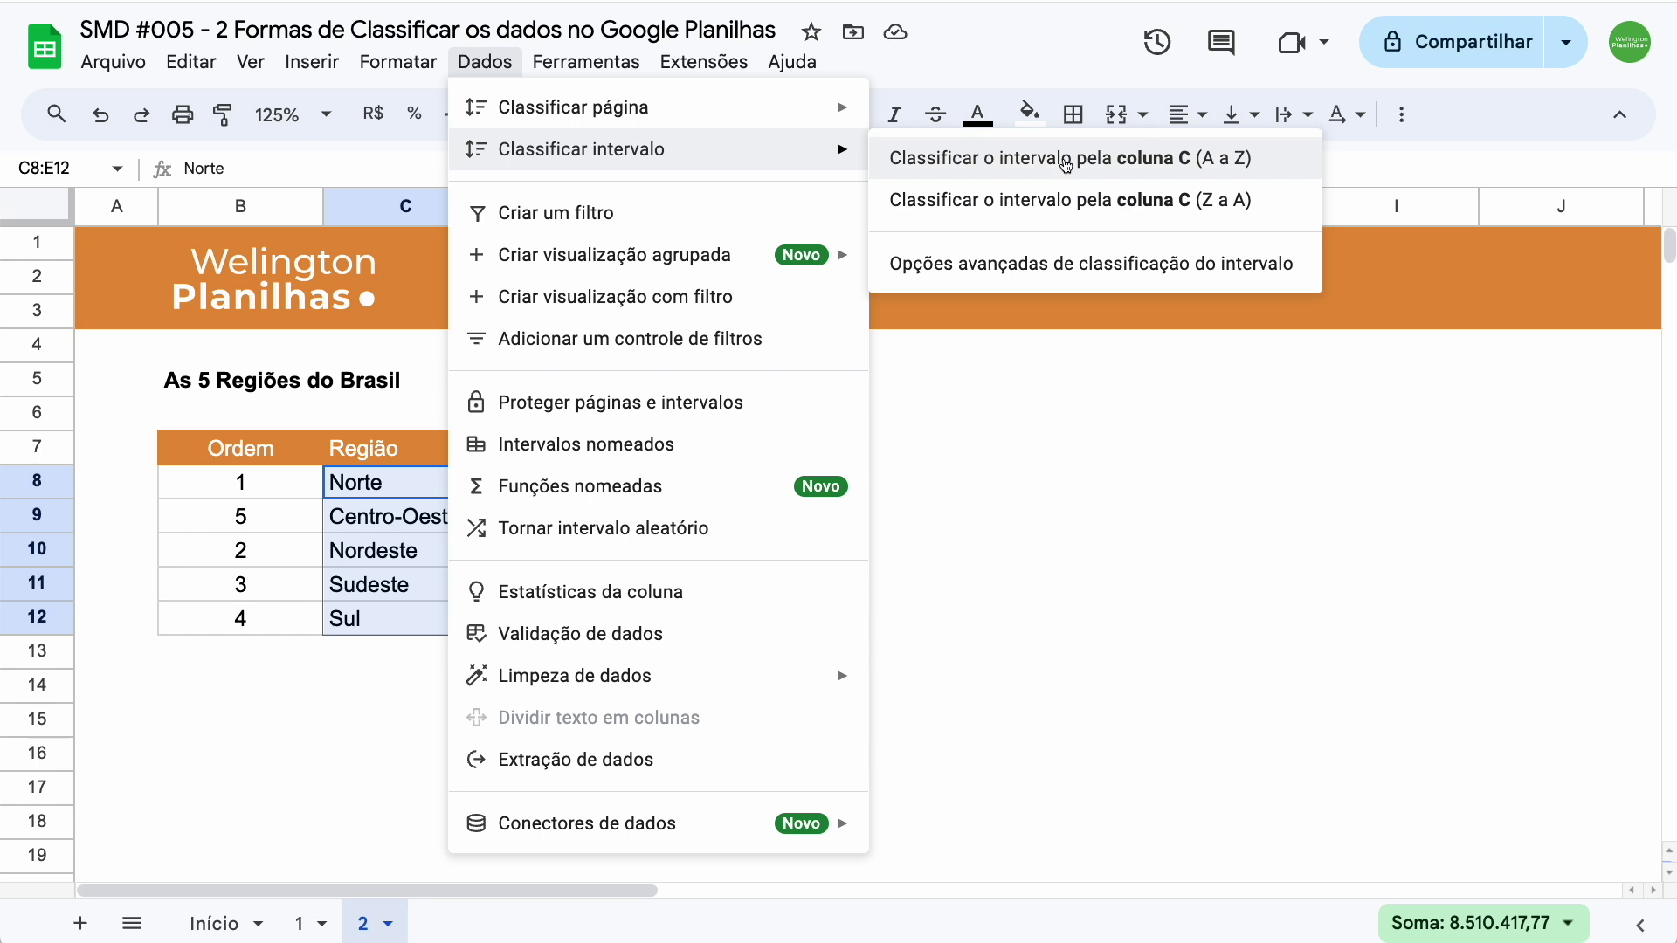
left_click(1065, 166)
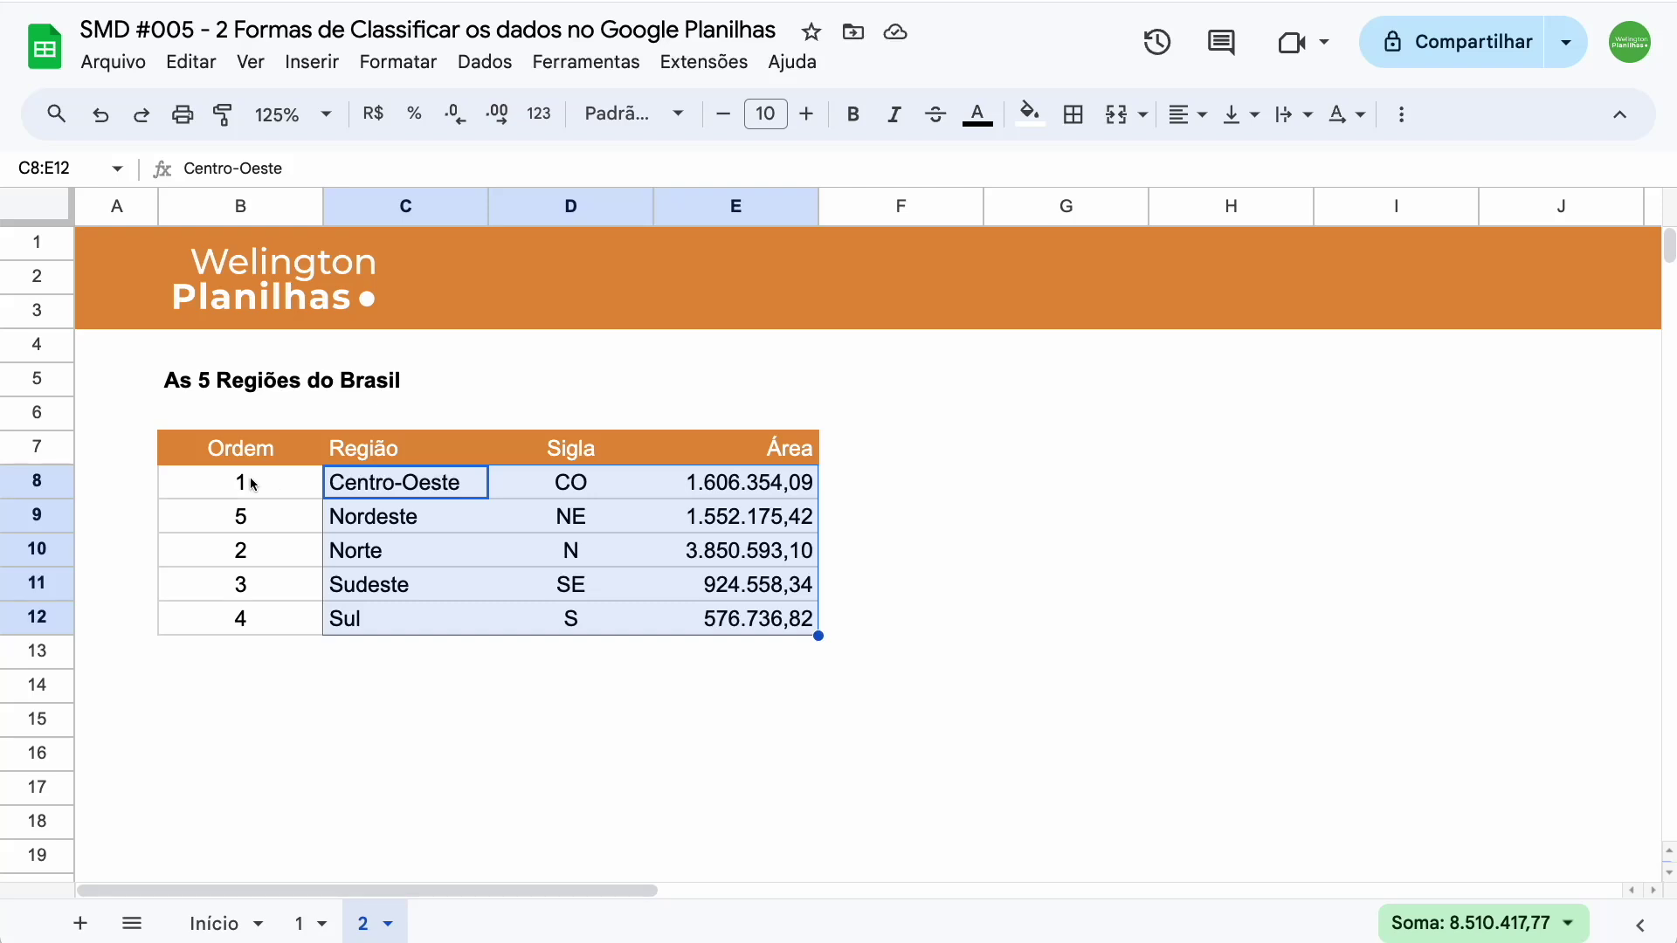
mouse_move(225, 482)
left_mouse_down()
mouse_move(647, 576)
mouse_move(717, 611)
left_mouse_up()
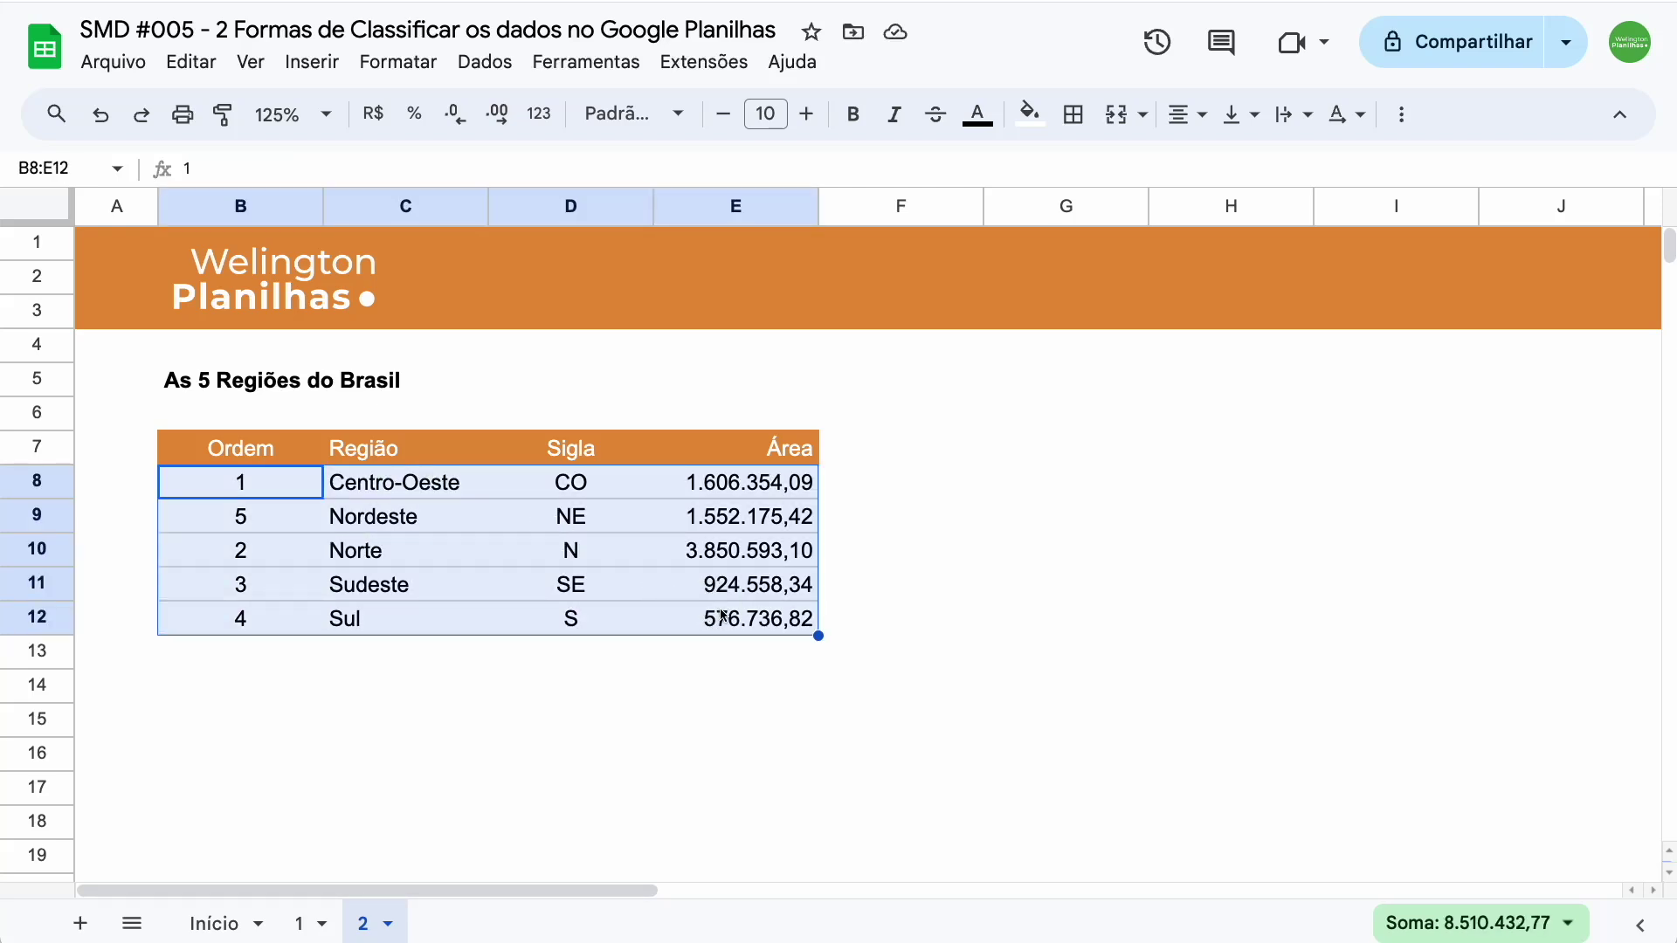
left_click(398, 496)
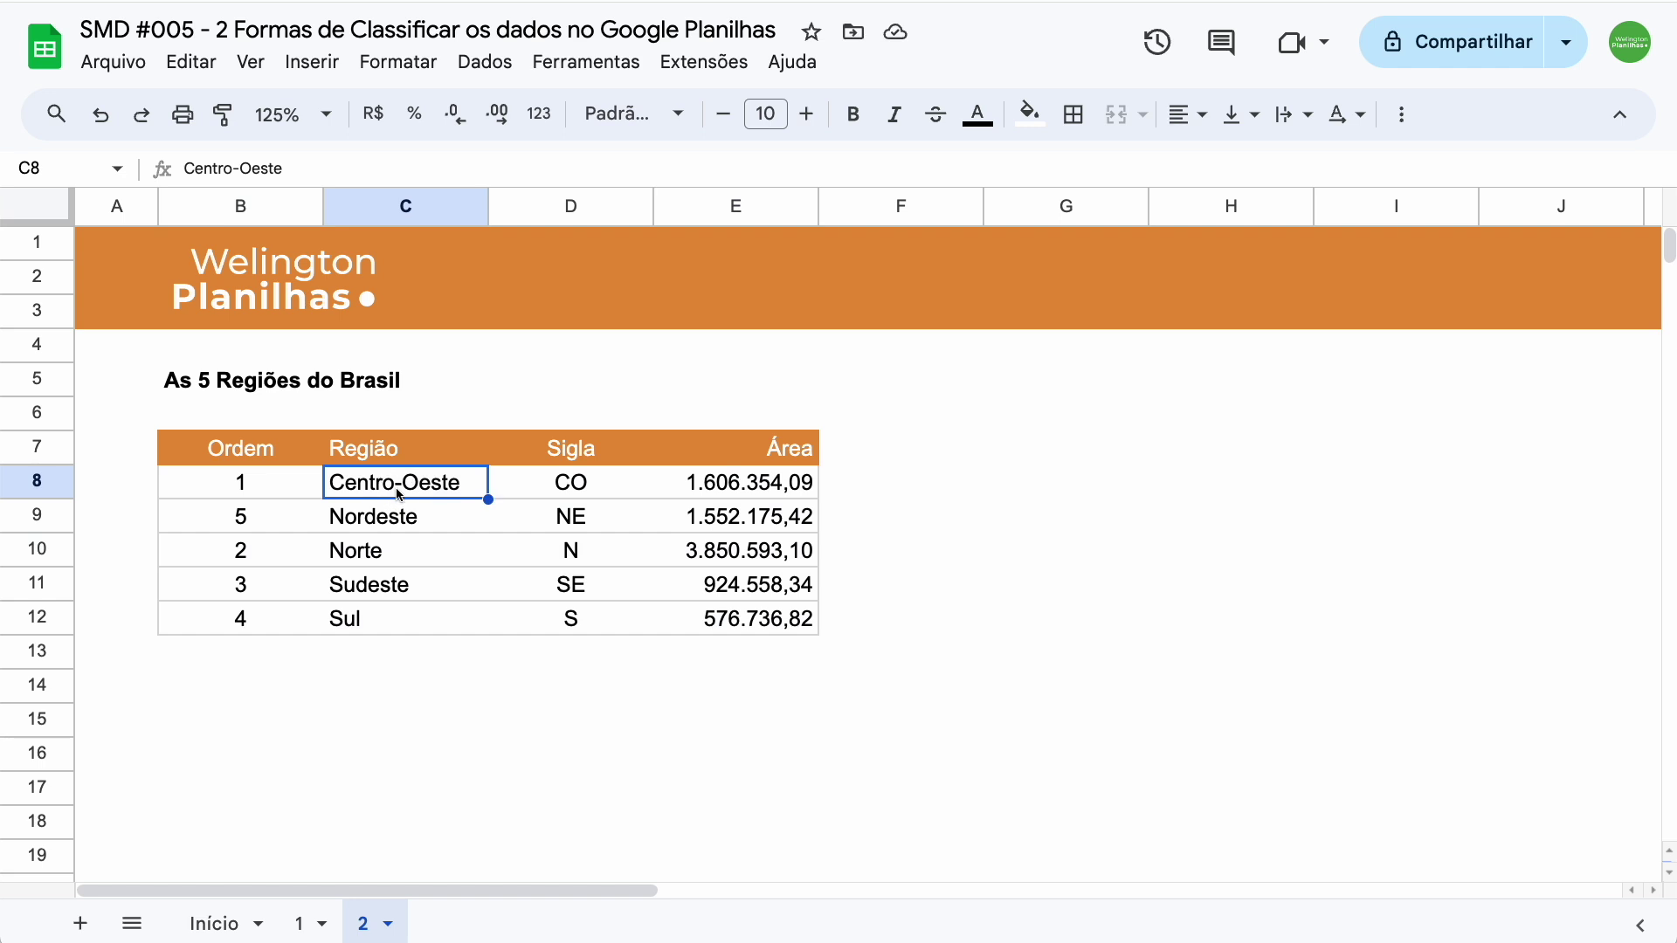
left_click(104, 117)
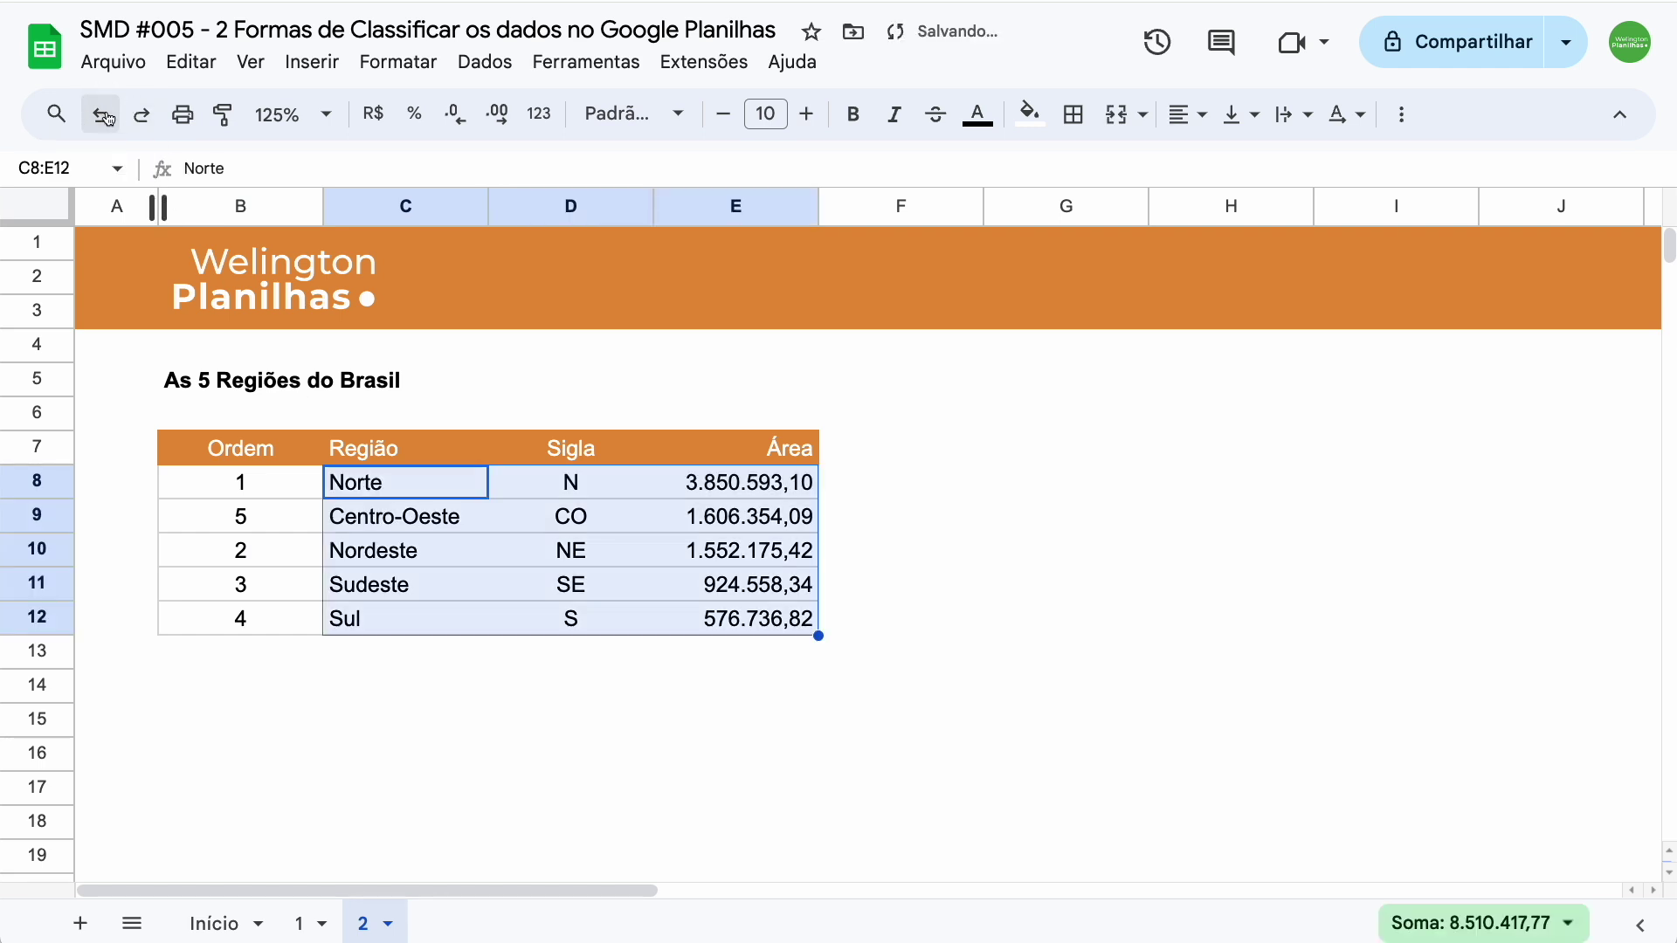
mouse_move(213, 483)
left_mouse_down()
mouse_move(398, 502)
mouse_move(741, 624)
left_mouse_up()
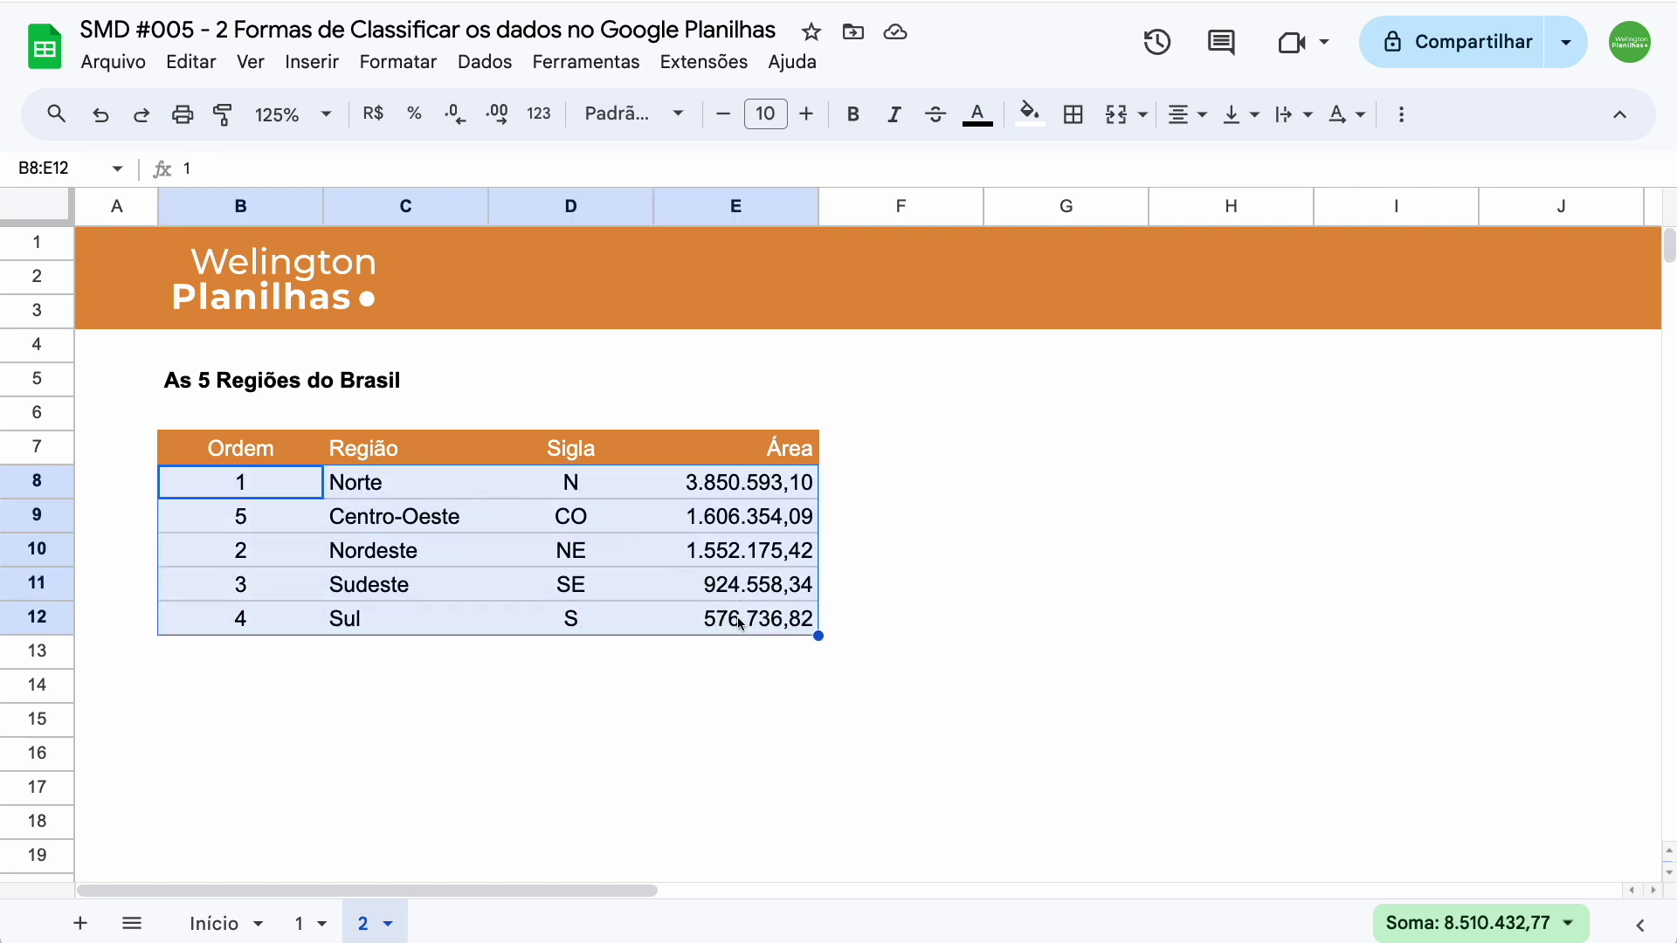
- Use advanced range sort on B8:E12 to sort by column C (Região), Z to A
left_click(485, 61)
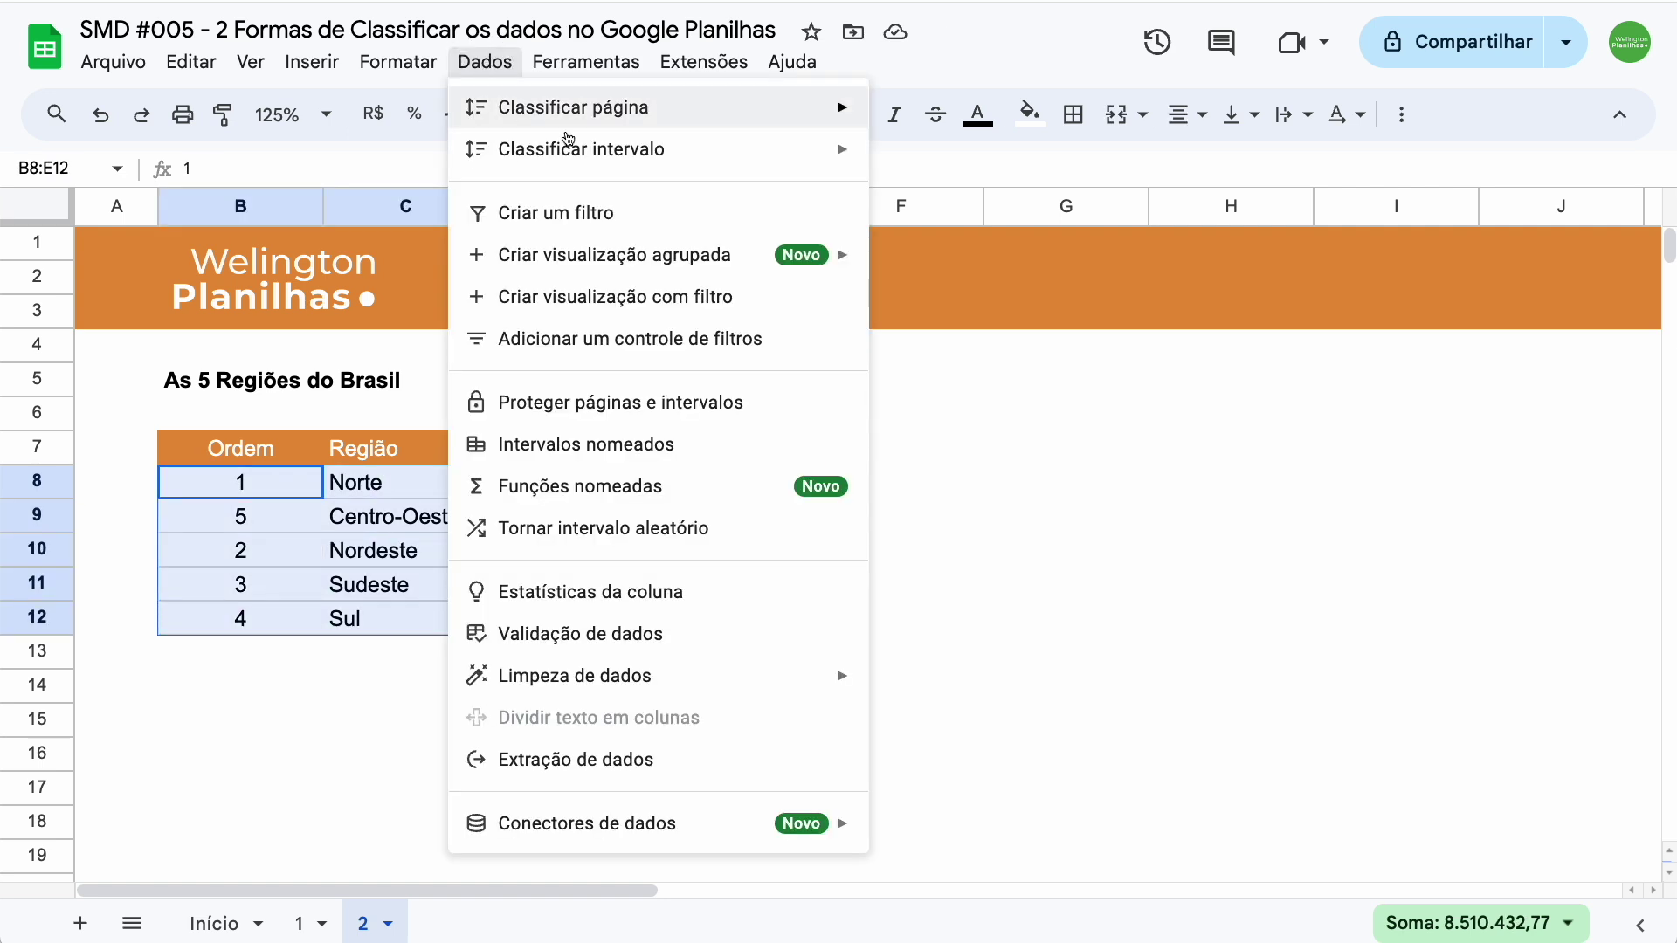
mouse_move(580, 150)
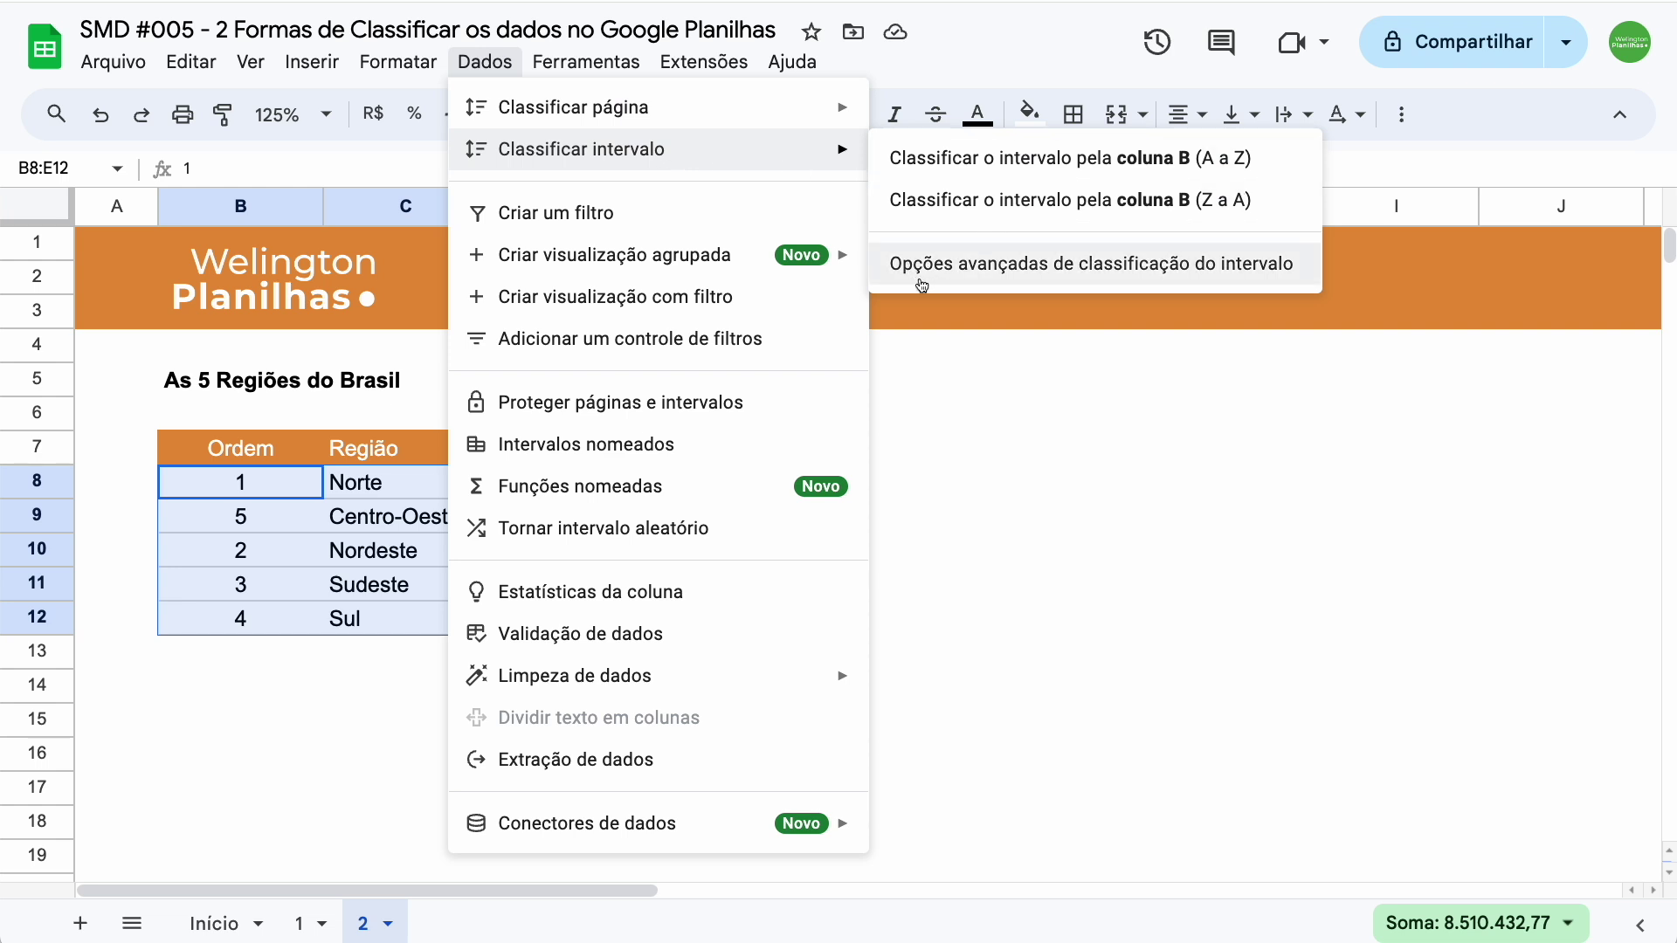
left_click(1127, 289)
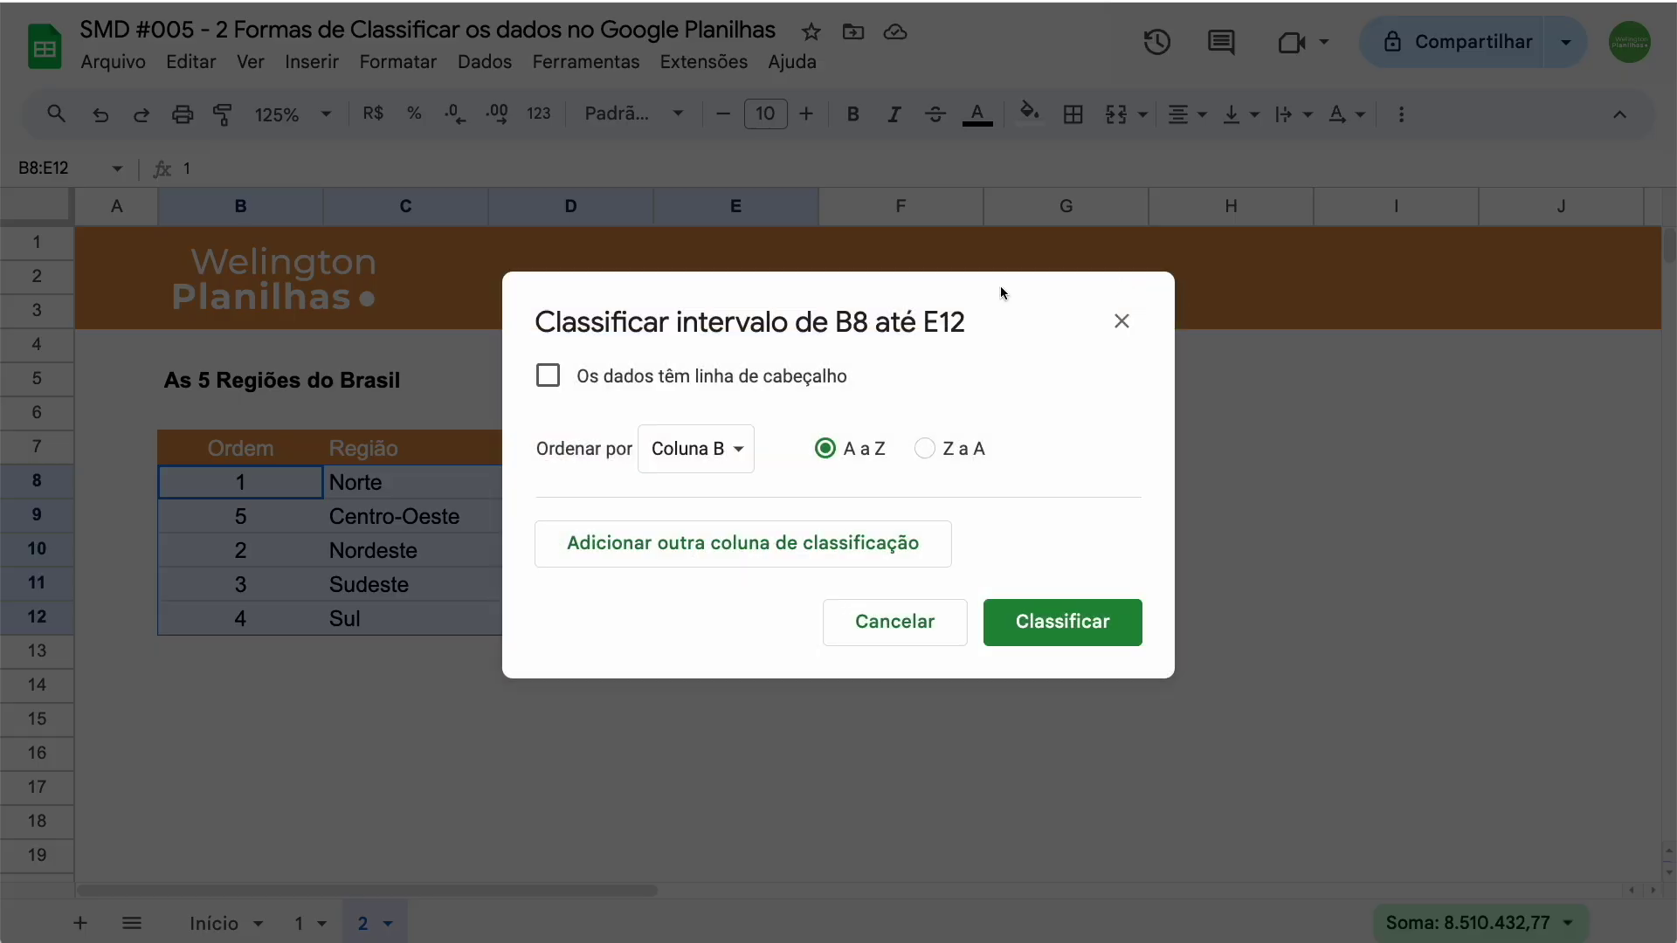
left_click_drag(752, 299, 1113, 321)
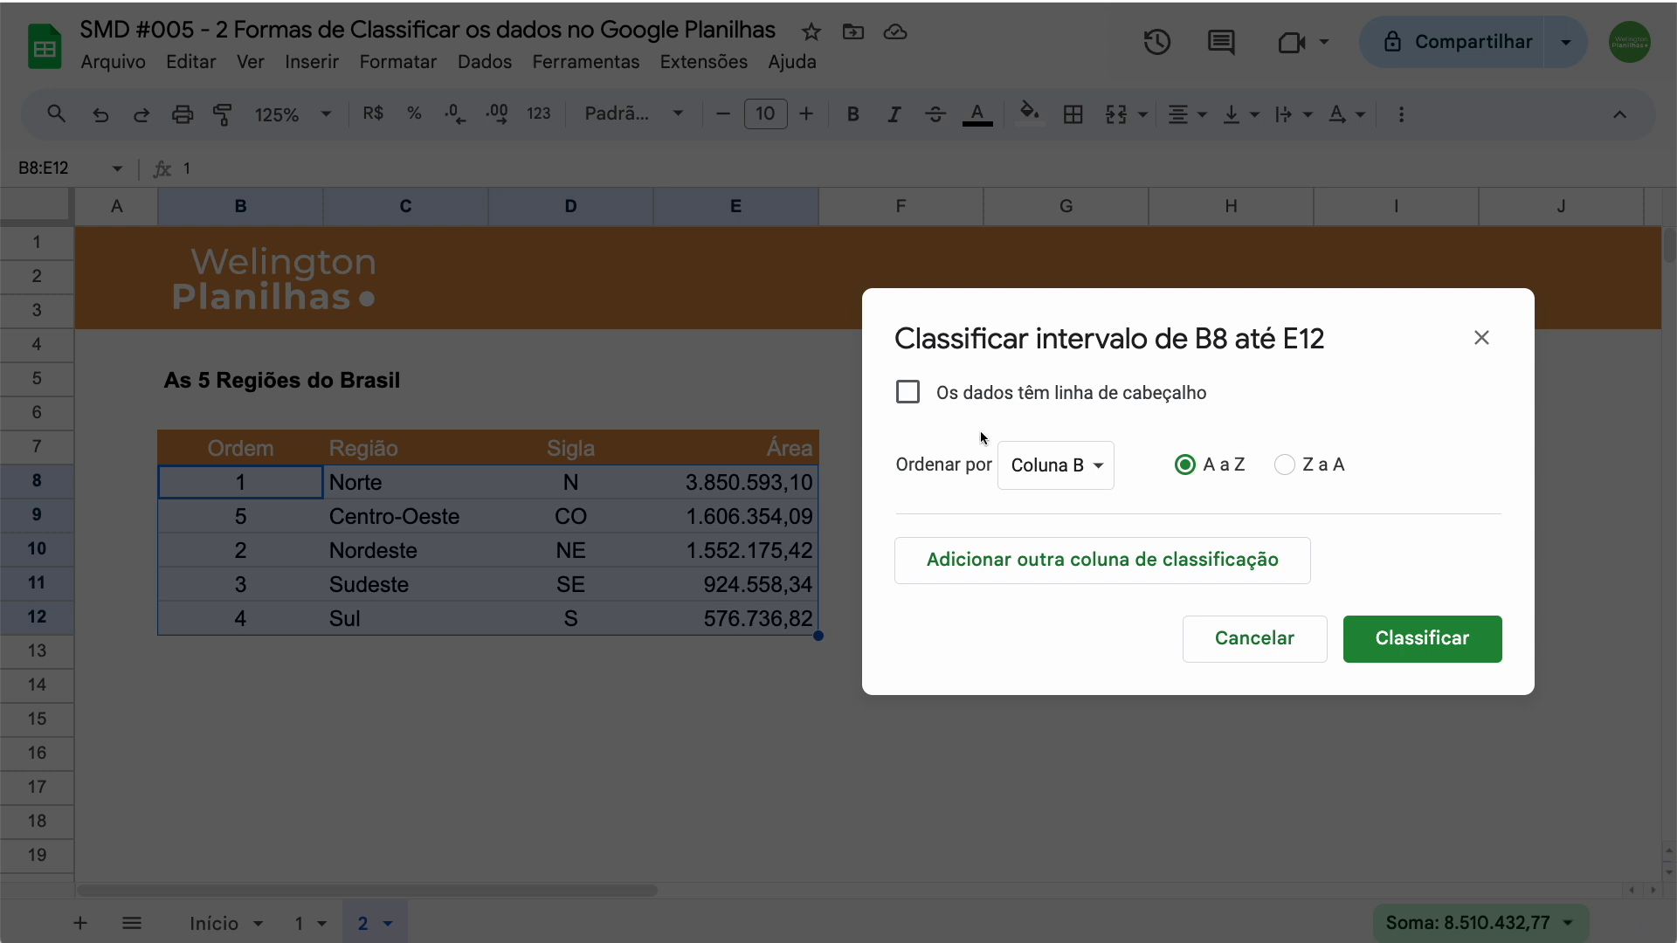
left_click(1060, 482)
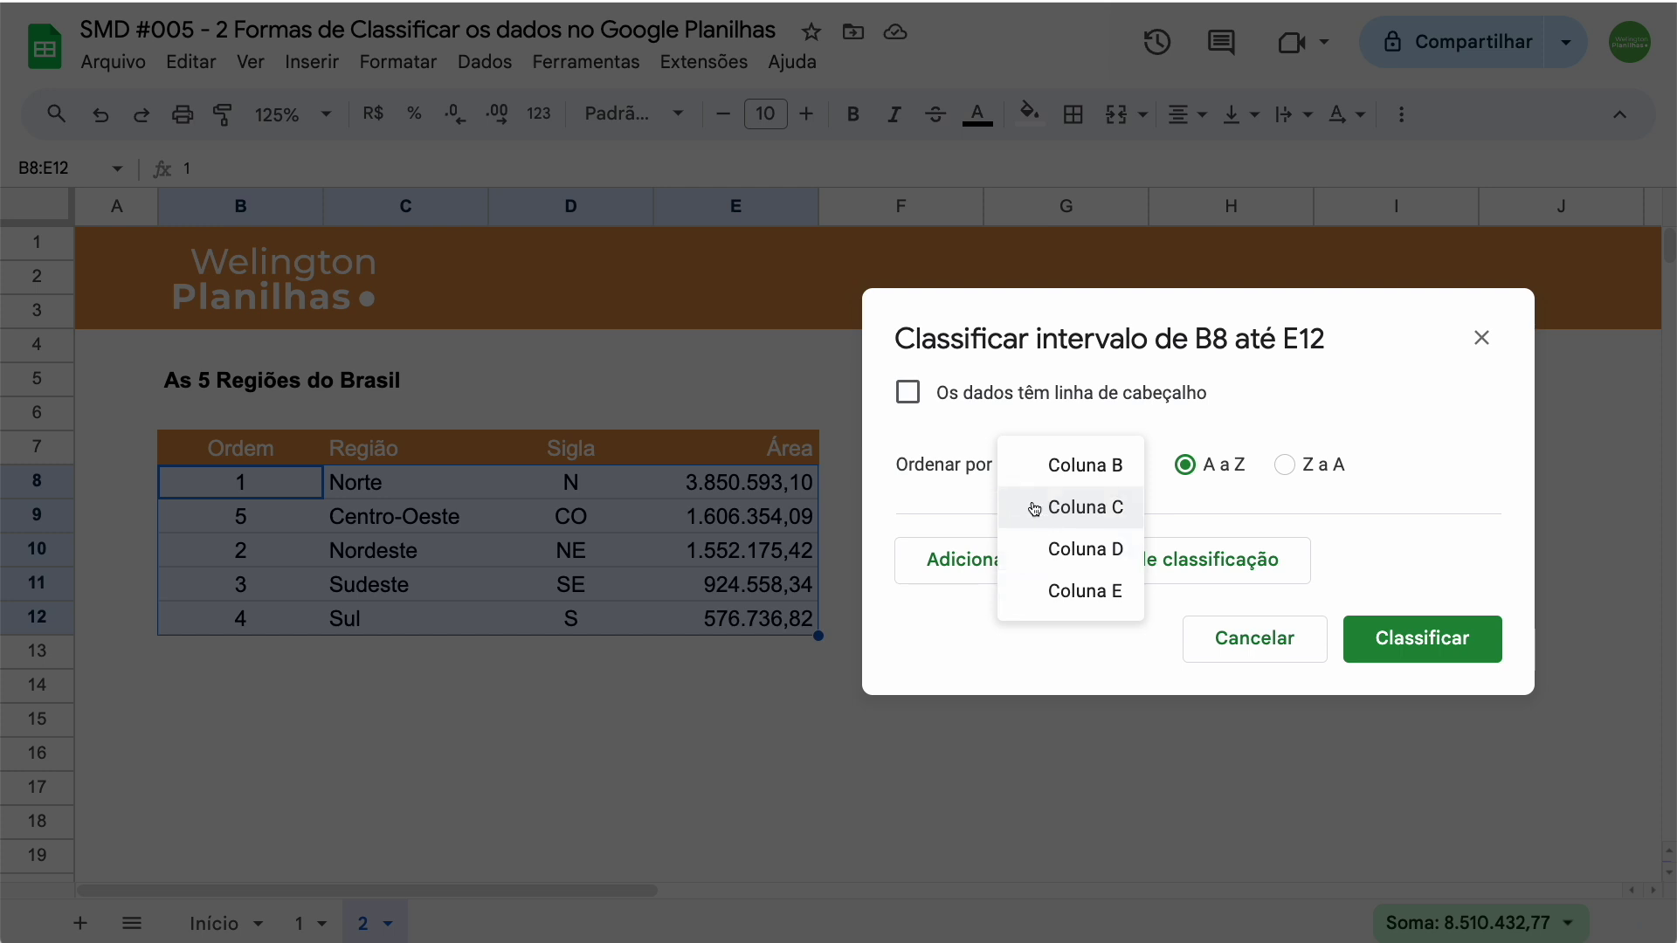
left_click(1034, 509)
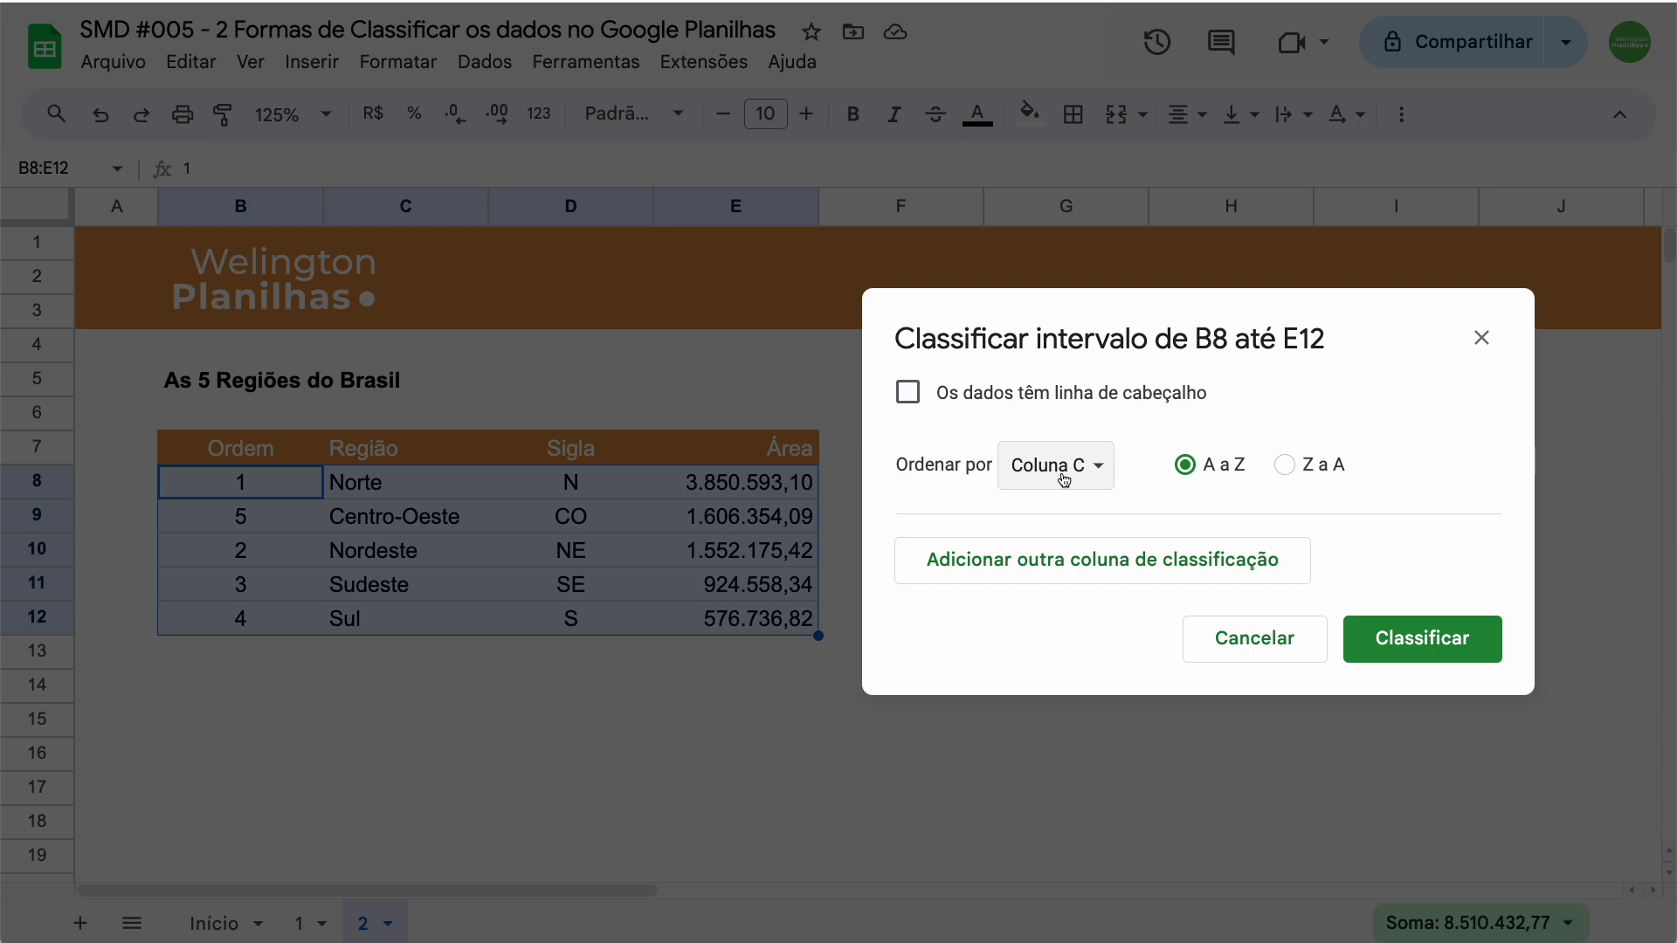
left_click(1309, 471)
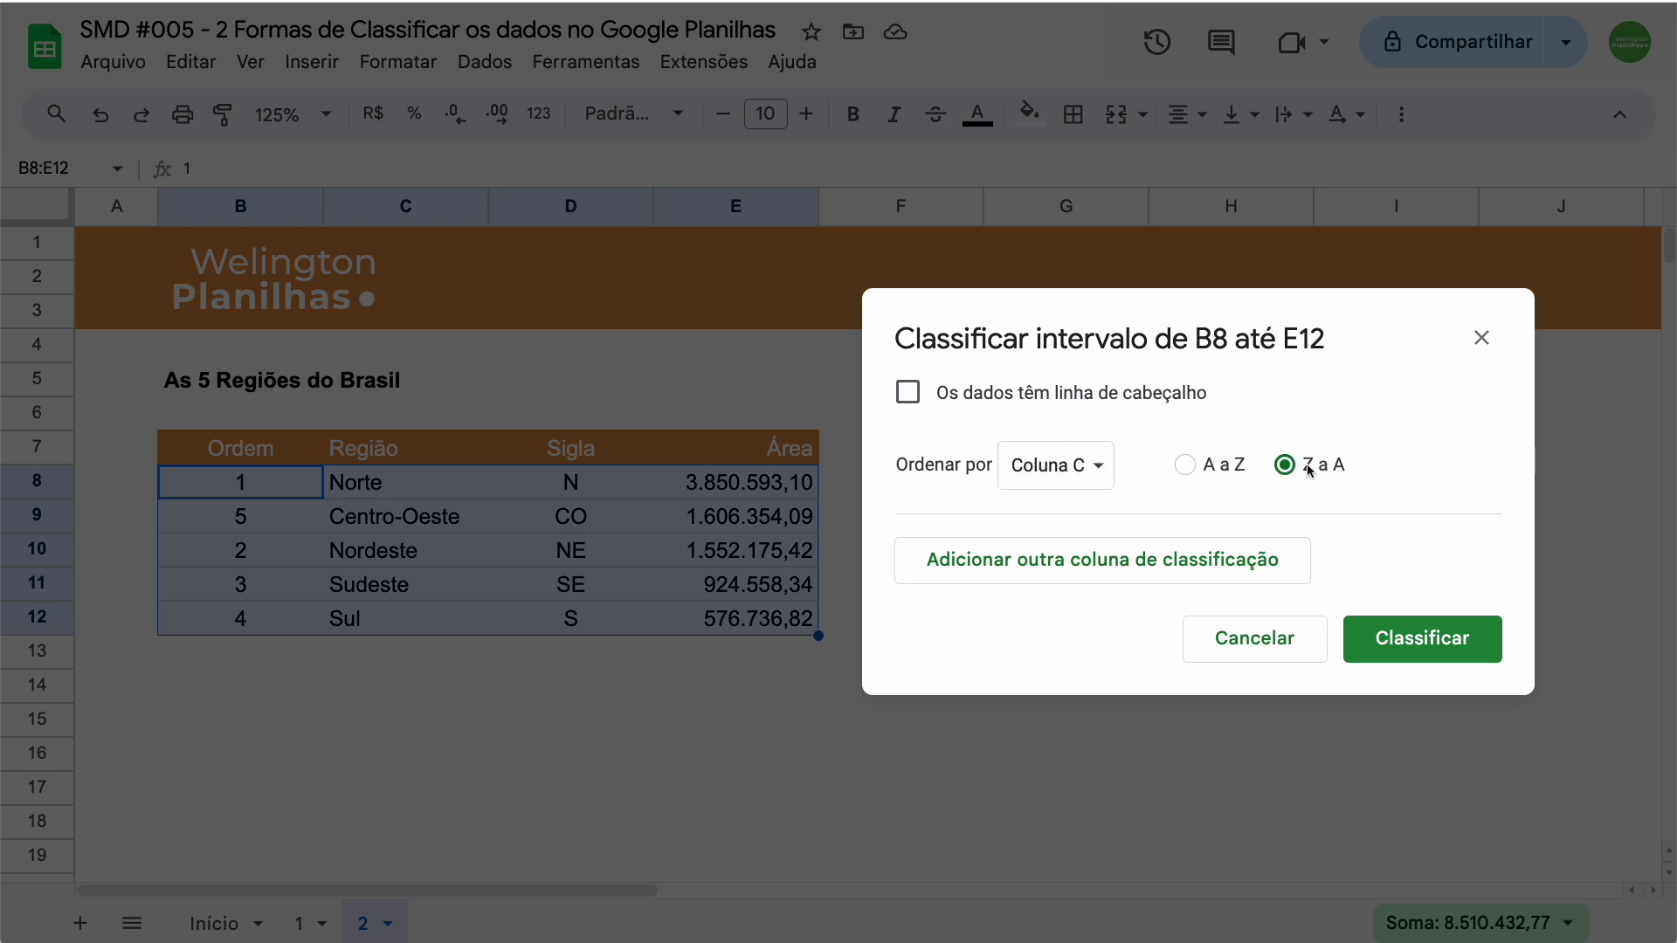
left_click(1435, 637)
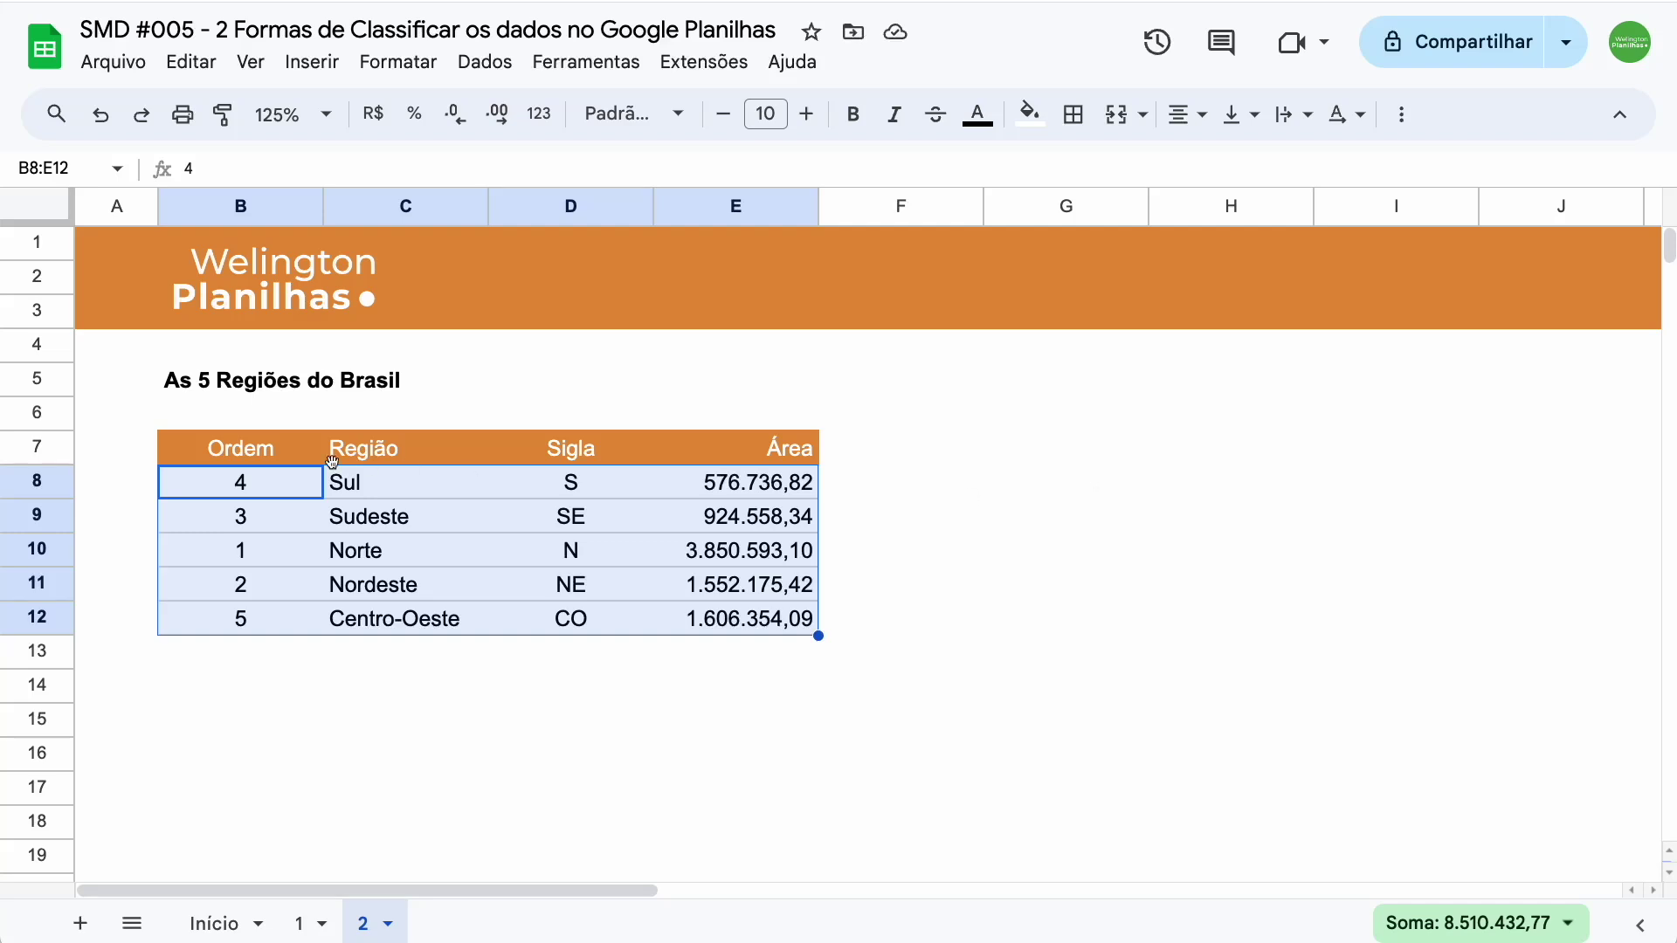
- Select B7:E12 for advanced range sort with a header row, sorting by Área Z to A
left_click_drag(208, 454, 772, 618)
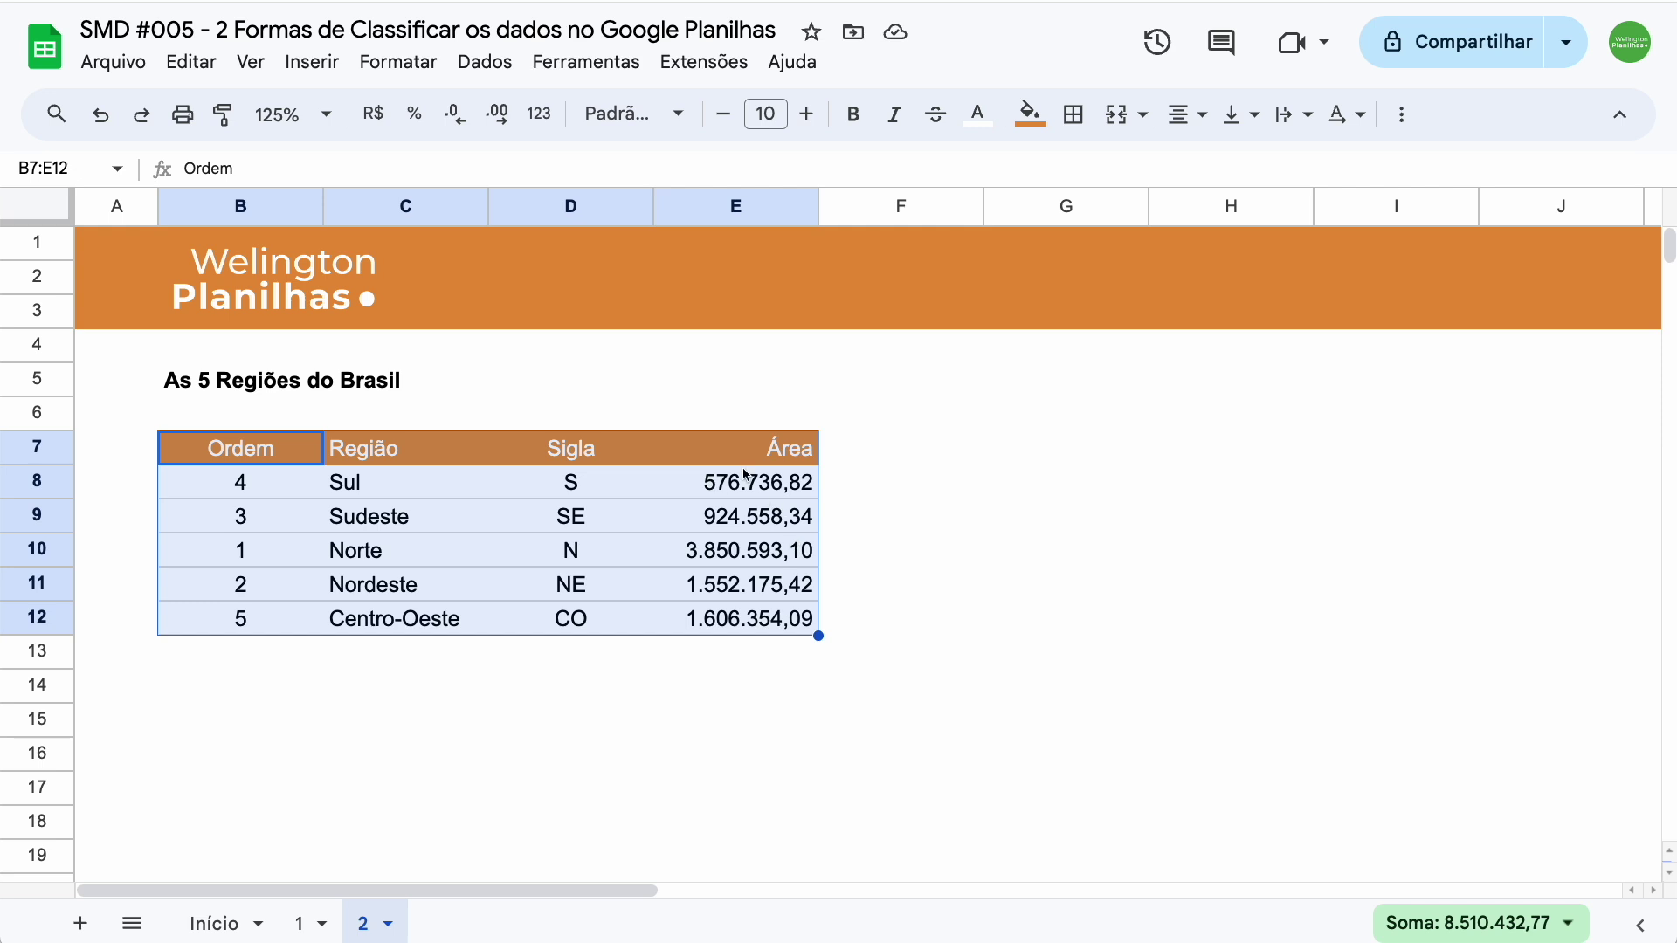
left_click(489, 65)
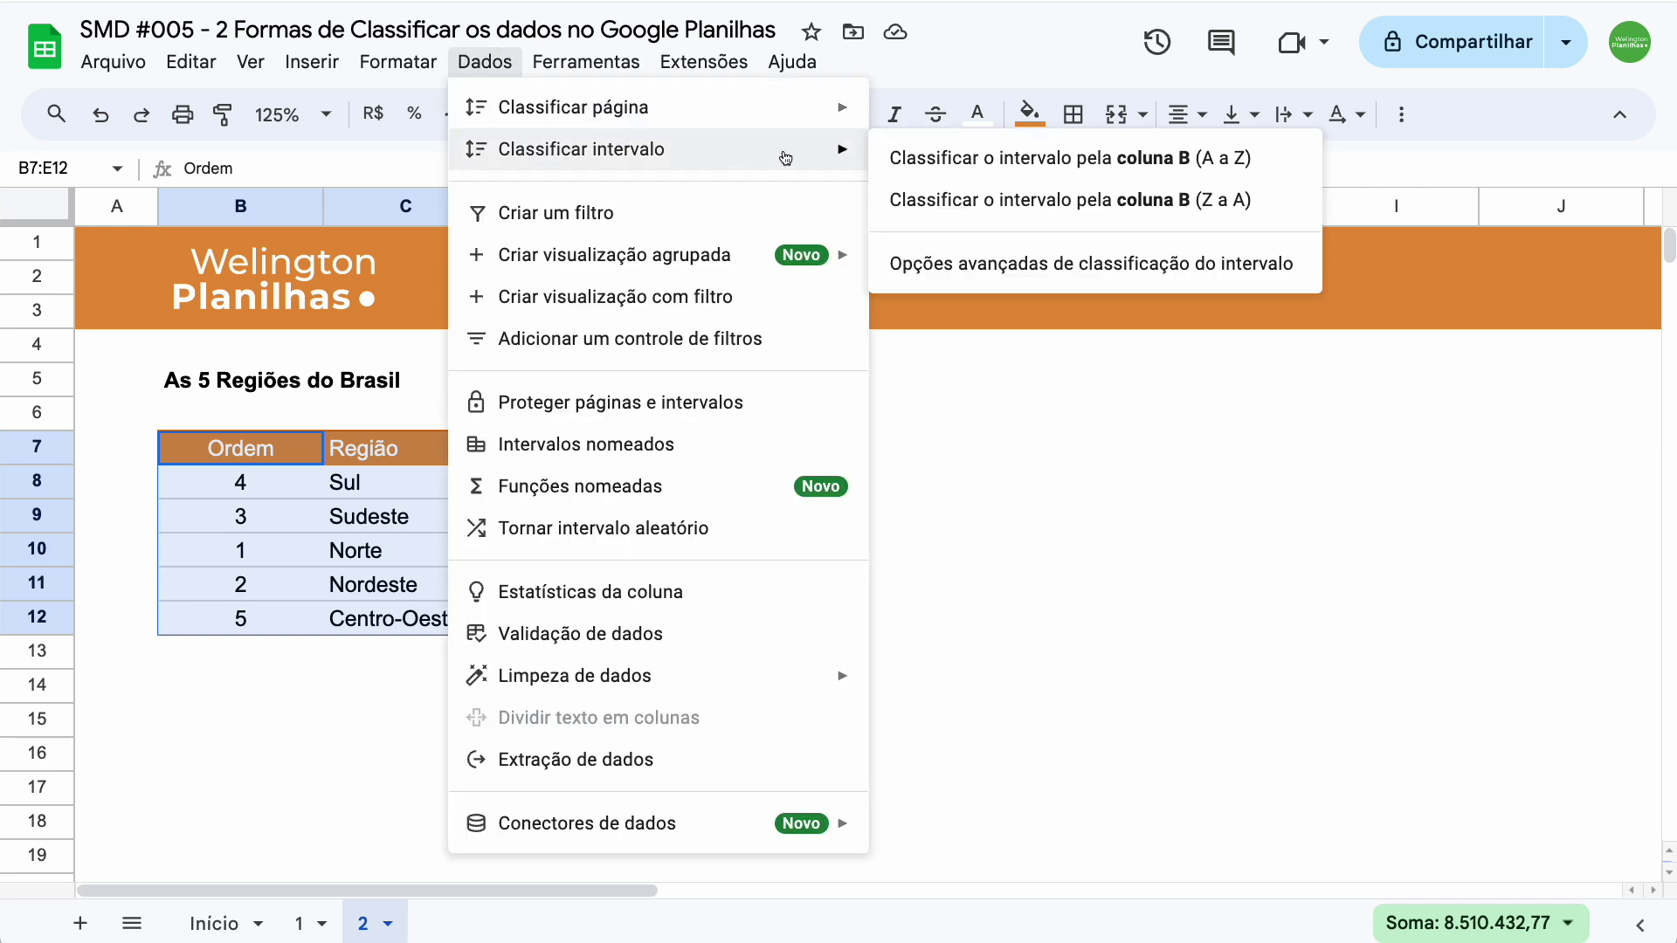
left_click(1048, 265)
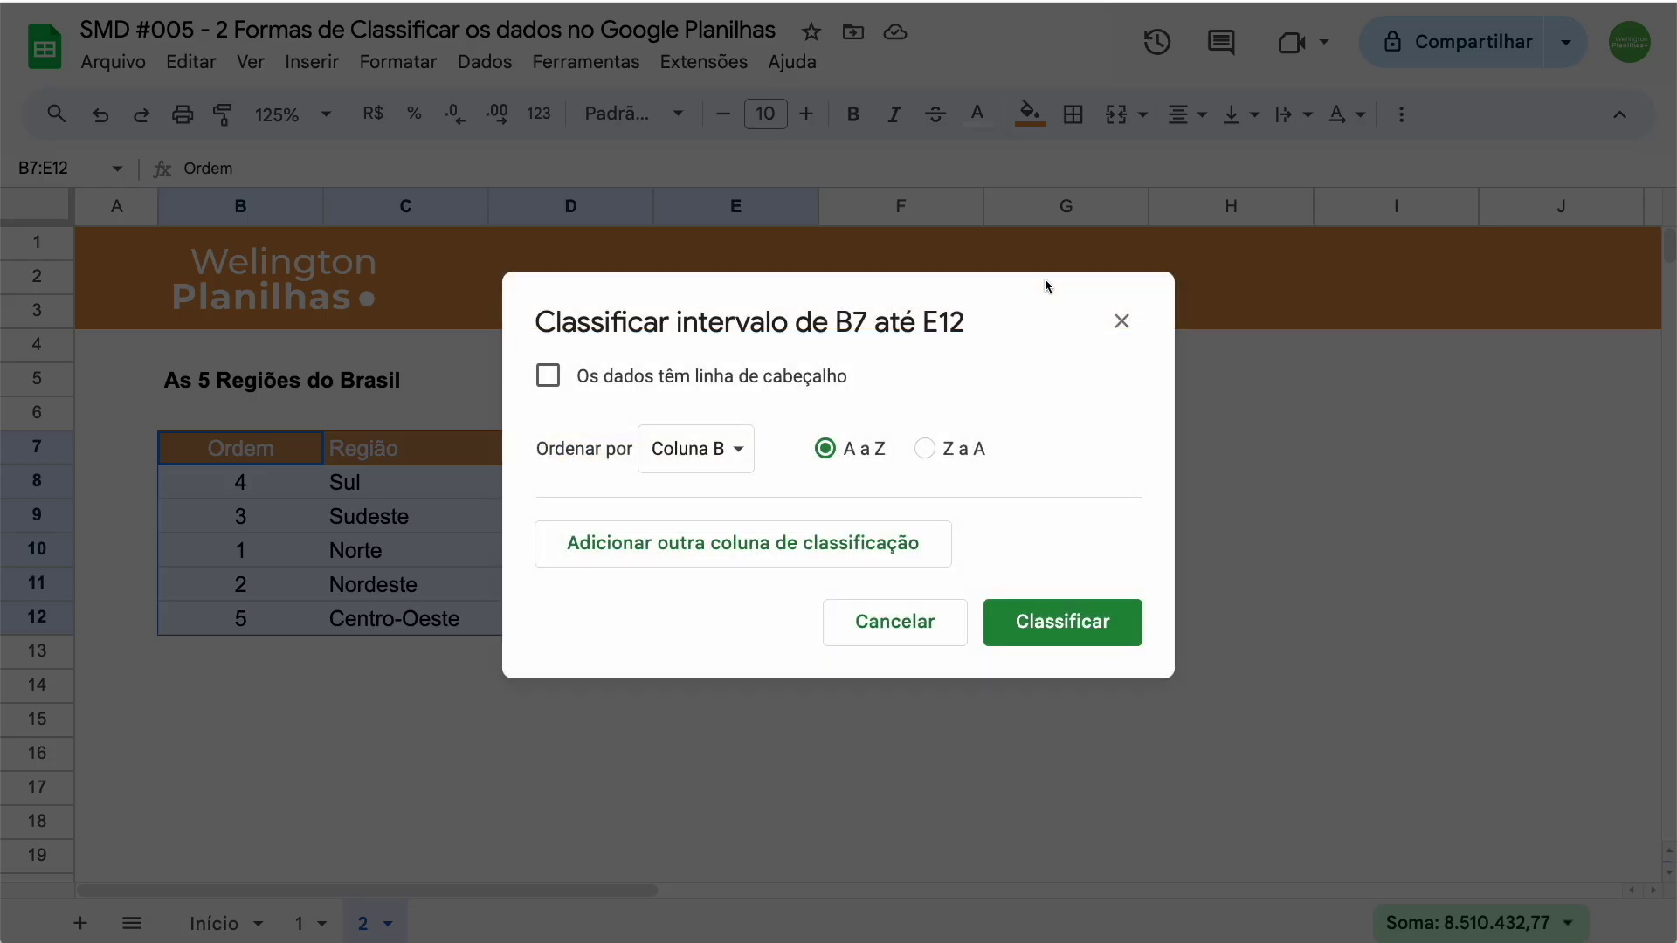
left_click(549, 378)
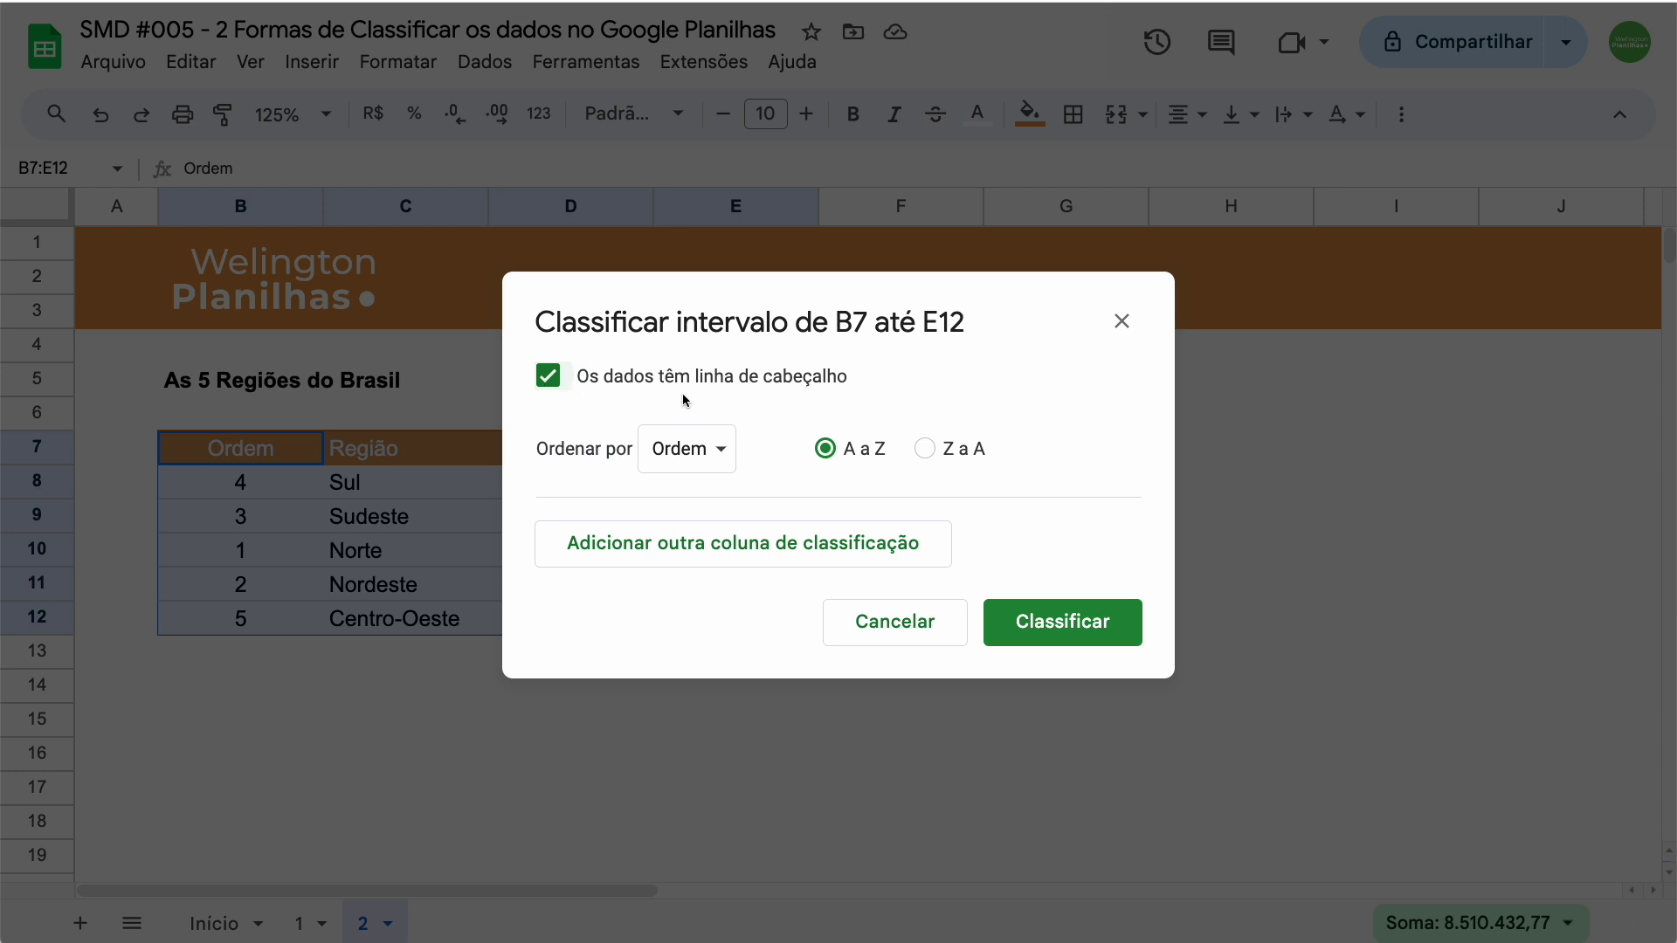
left_click(685, 452)
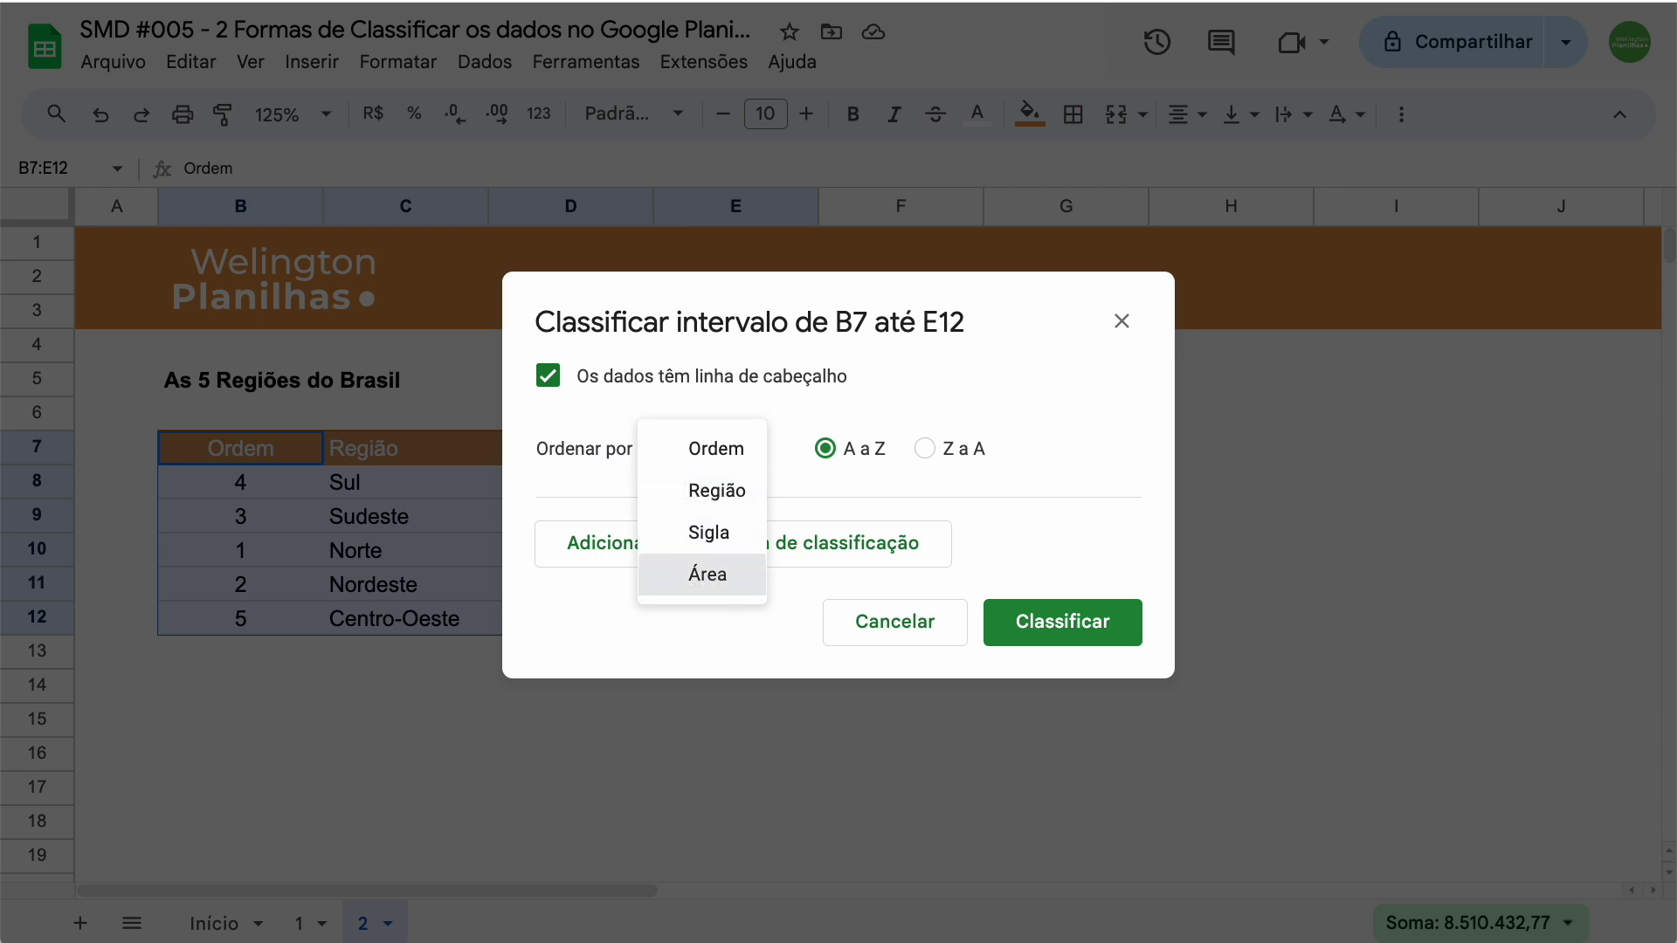
left_click(706, 577)
left_click(925, 450)
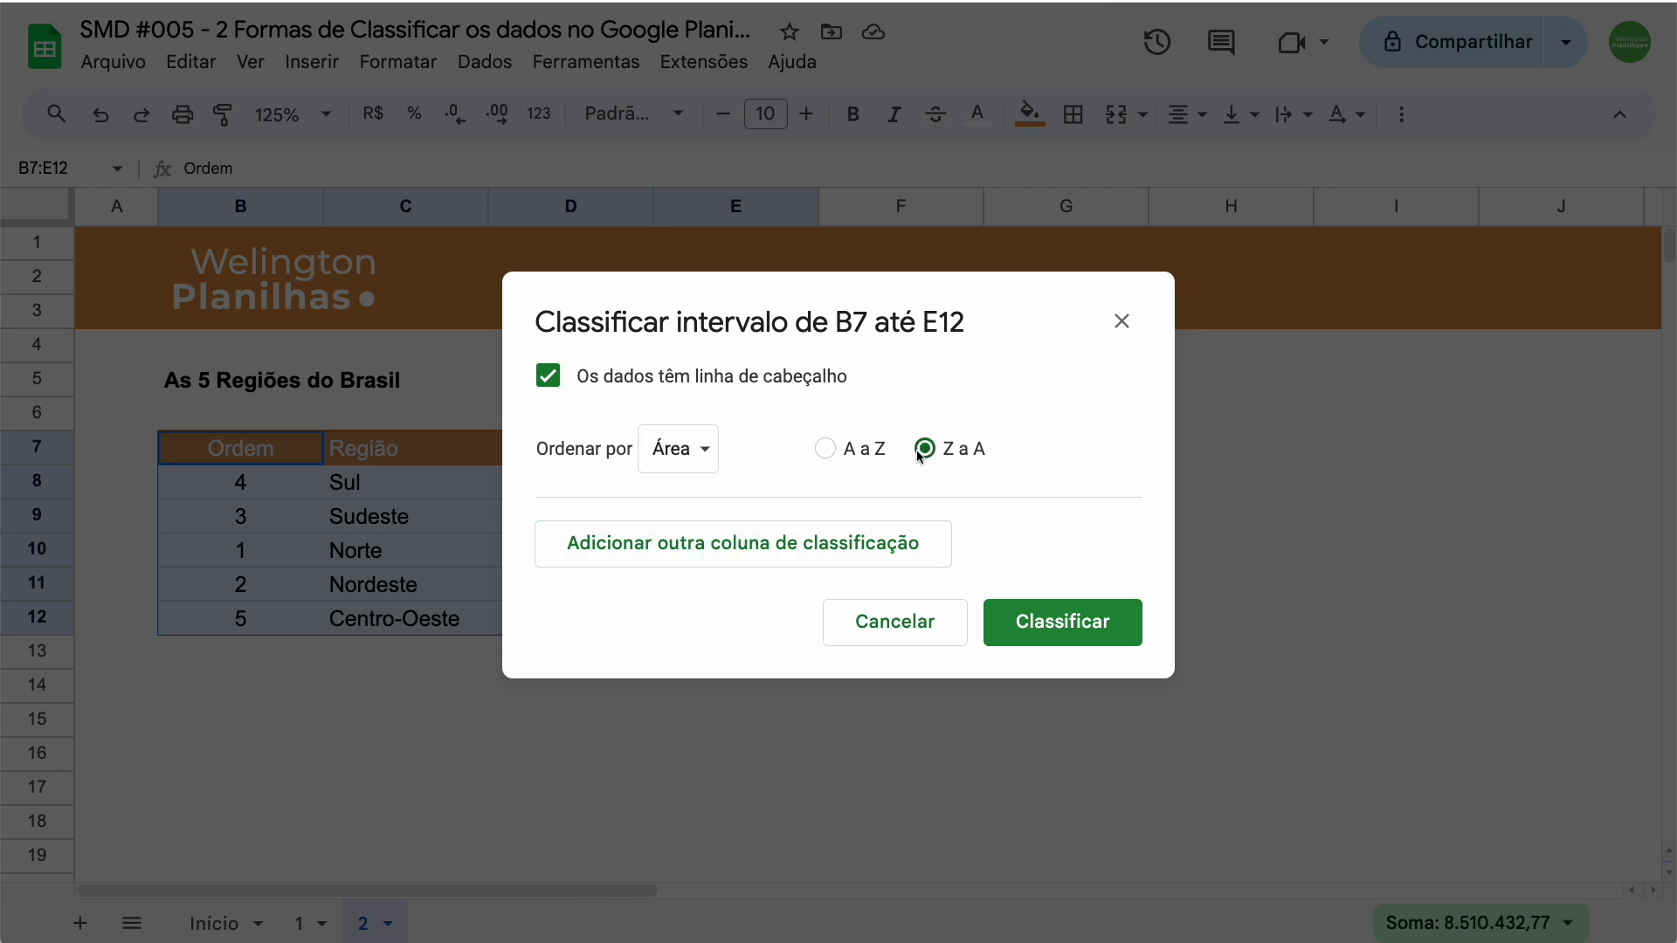
- Add Região A to Z as the second sort column and apply the sort
left_click(686, 571)
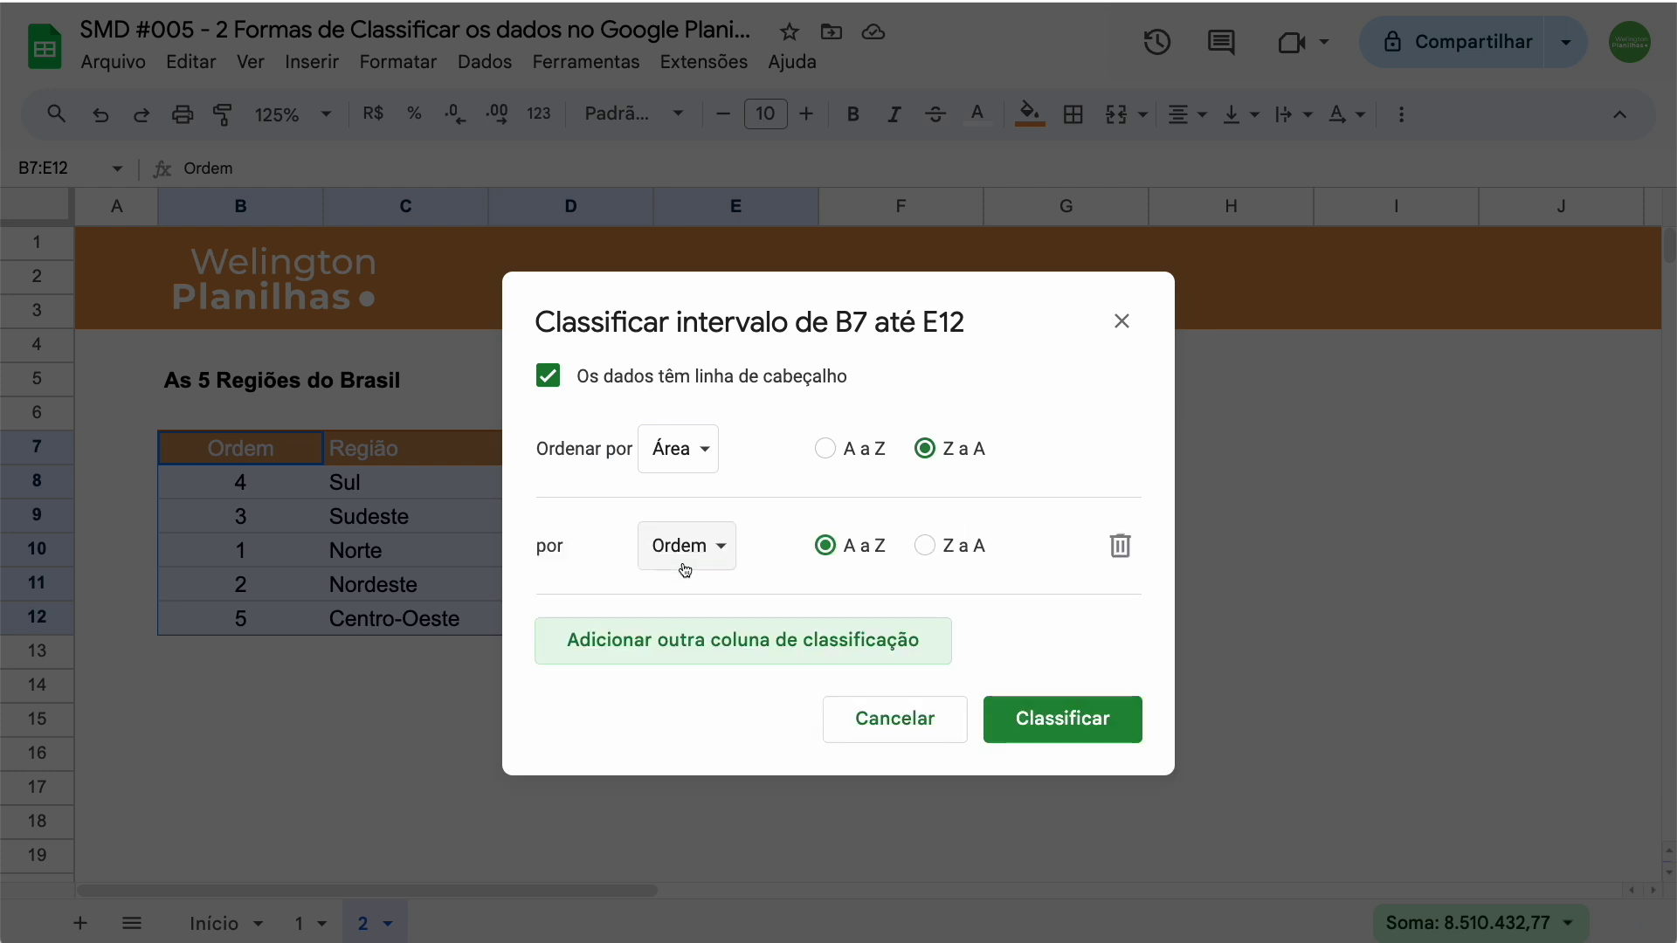
left_click(685, 570)
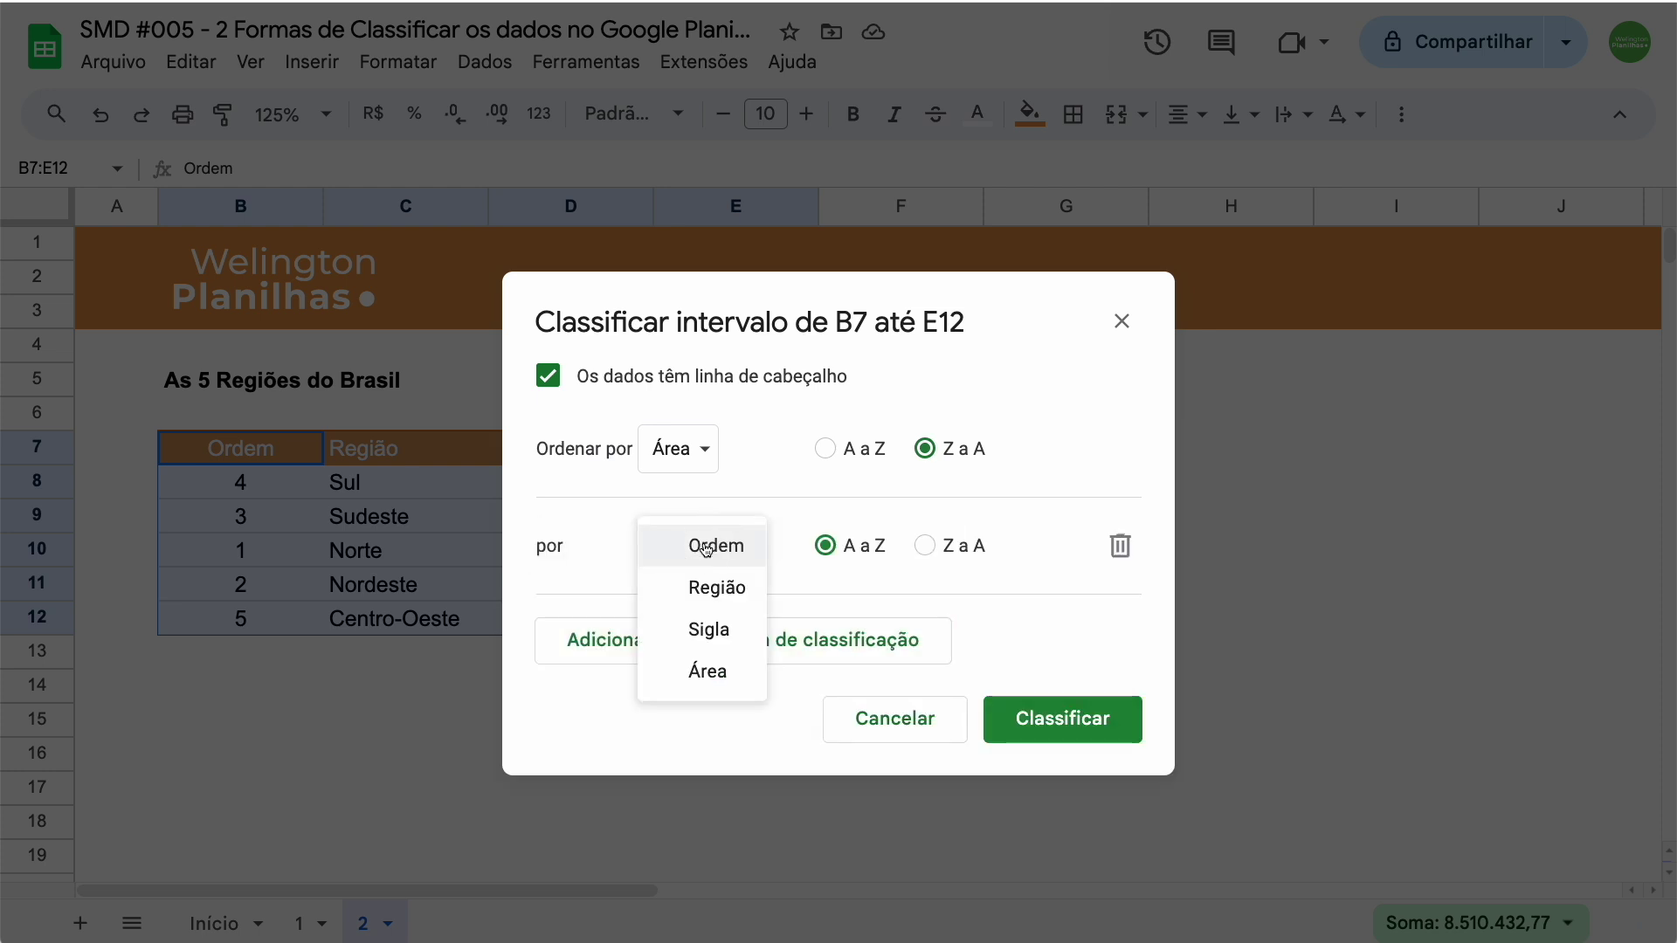
left_click(707, 592)
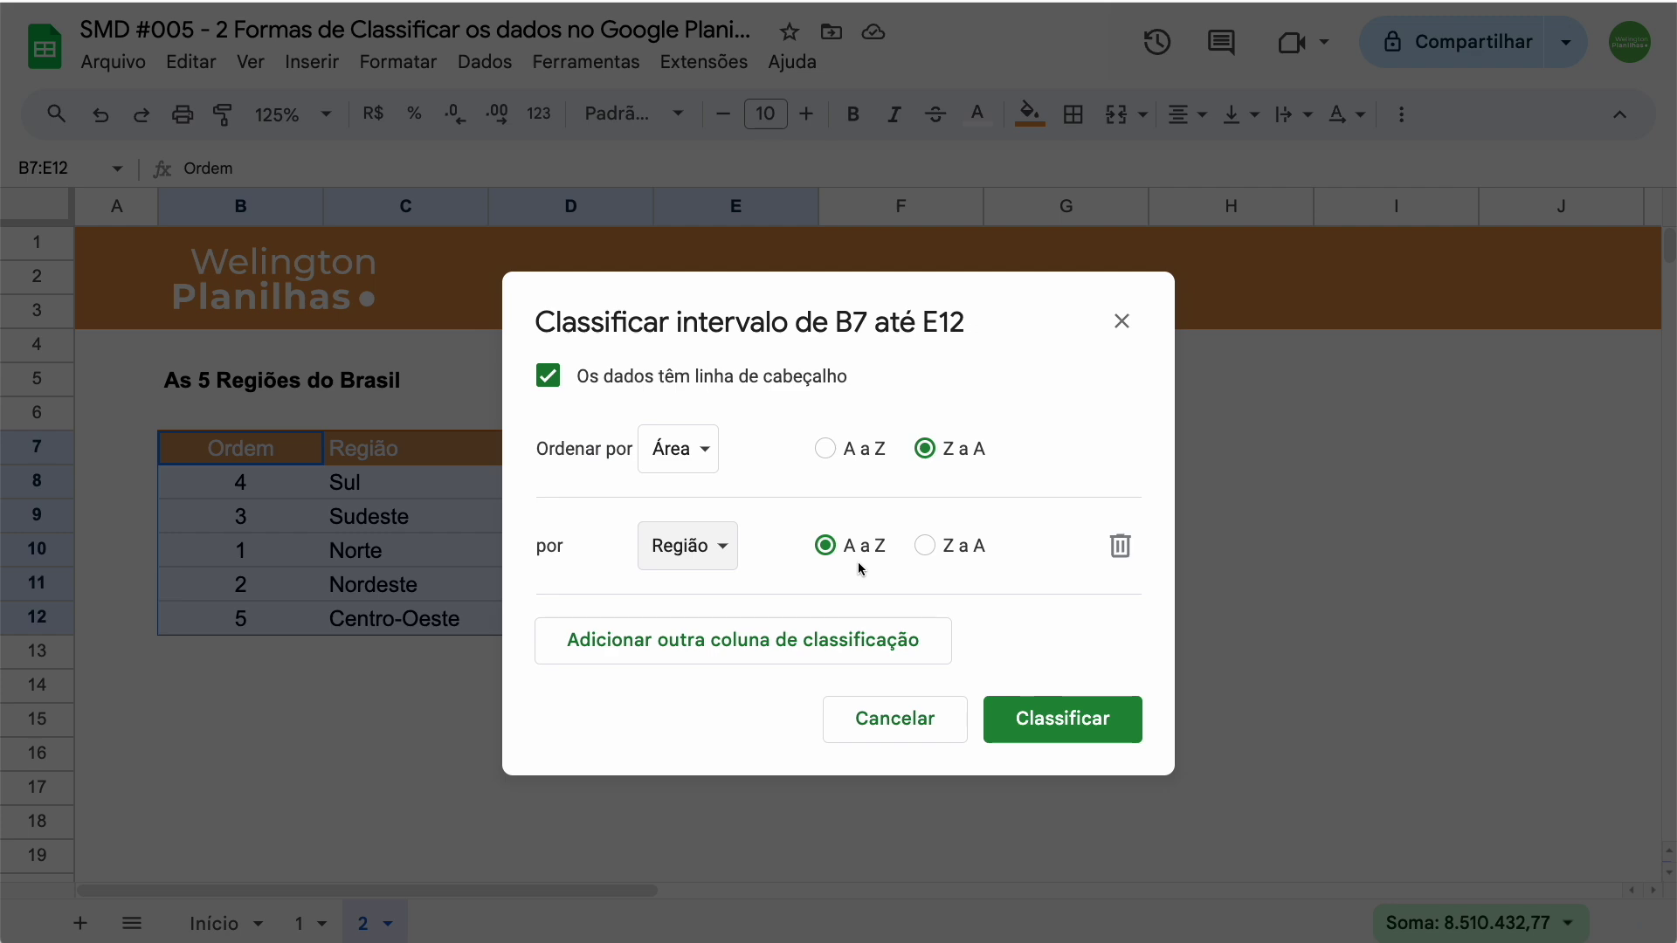
left_click(1059, 694)
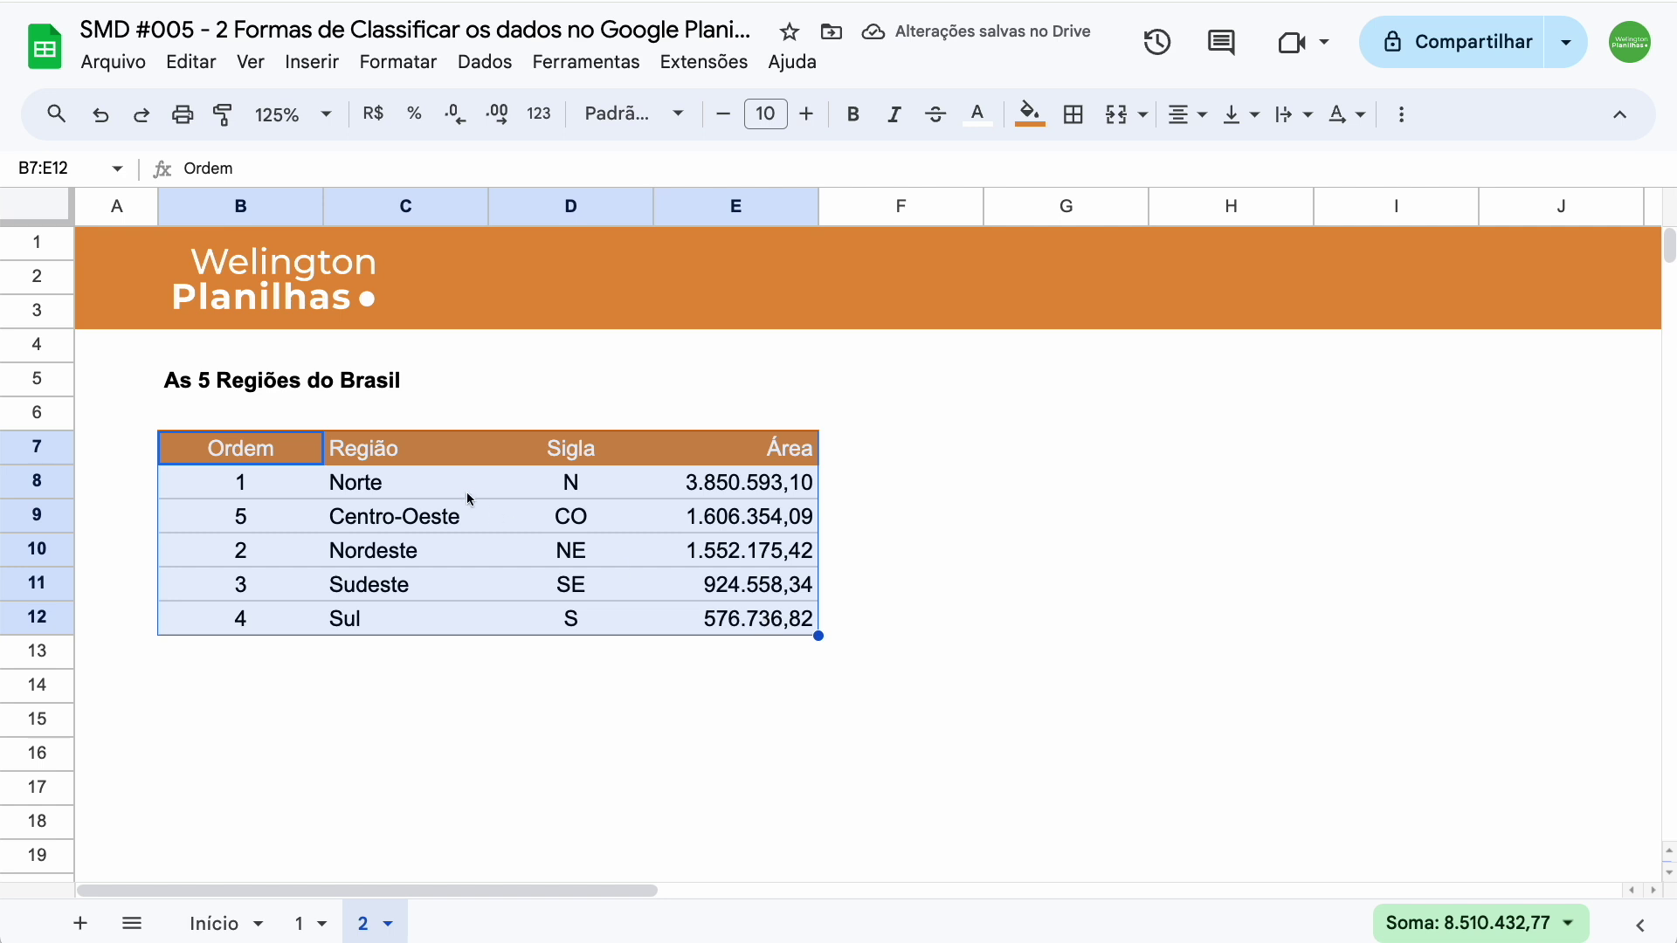
left_click(393, 706)
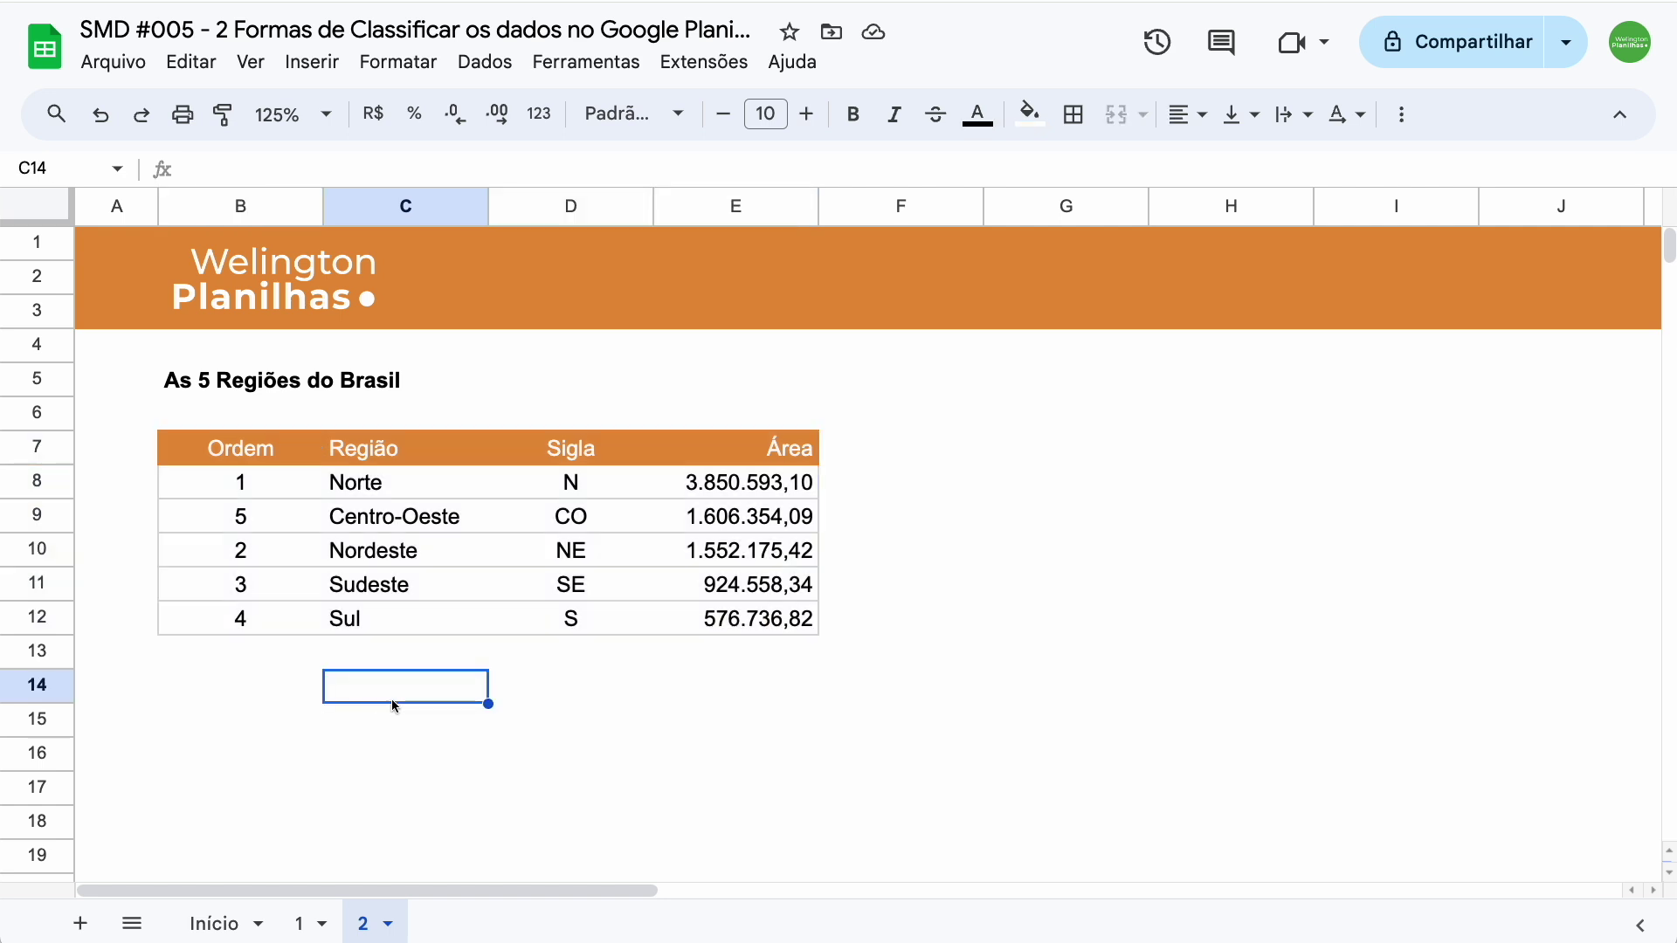